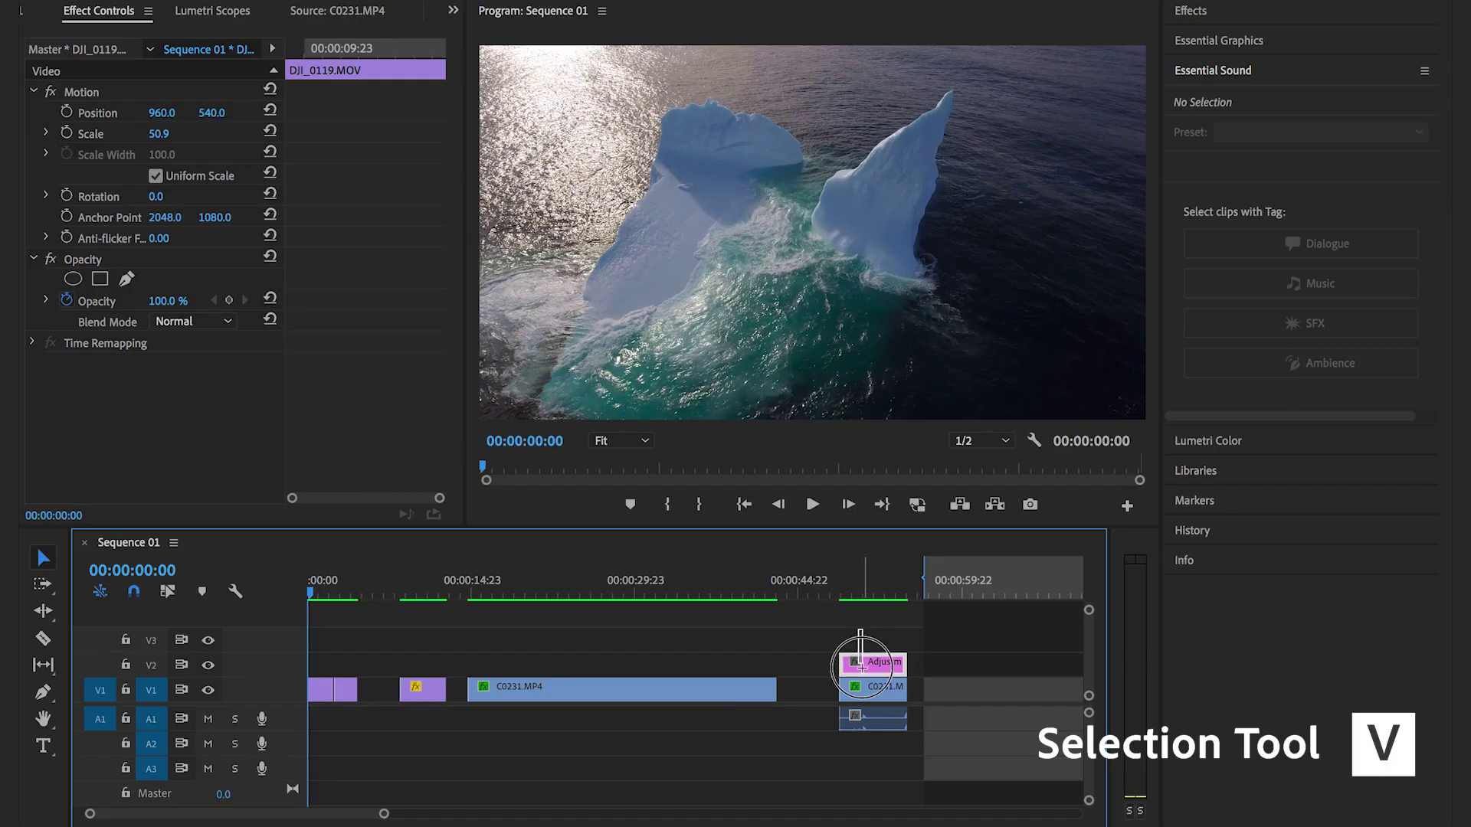
Marquee-select the end clip group and drag it about 4 seconds left against C0231.MP4
{"action": "left_click_drag", "start_coordinate": [872, 708], "coordinate": [892, 716]}
{"action": "left_click_drag", "start_coordinate": [869, 662], "coordinate": [713, 699]}
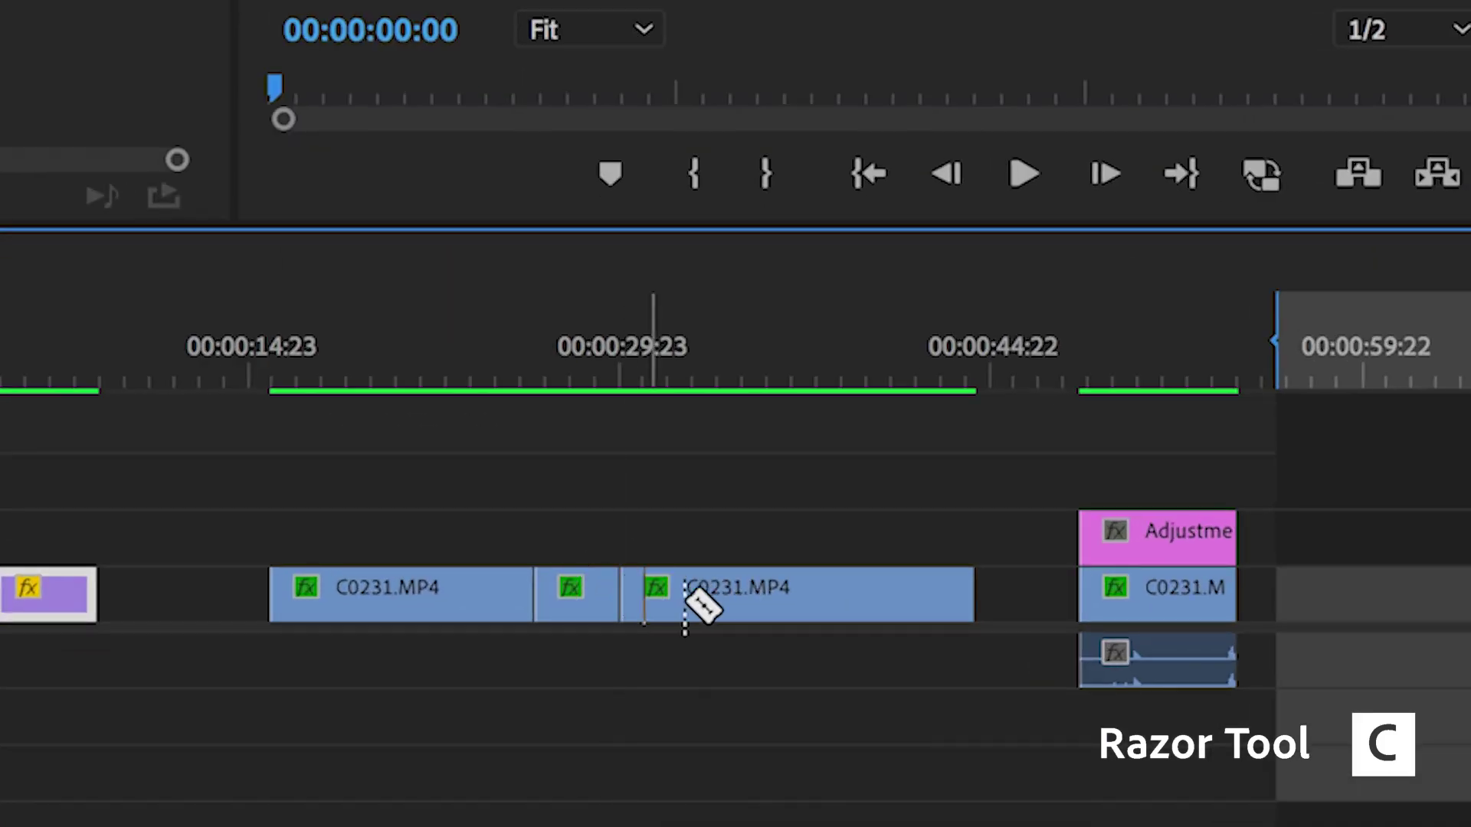
Razor-cut the long C0231.MP4 clip, then split the Adjustment Layer group across all tracks
{"action": "left_click", "coordinate": [1171, 594]}
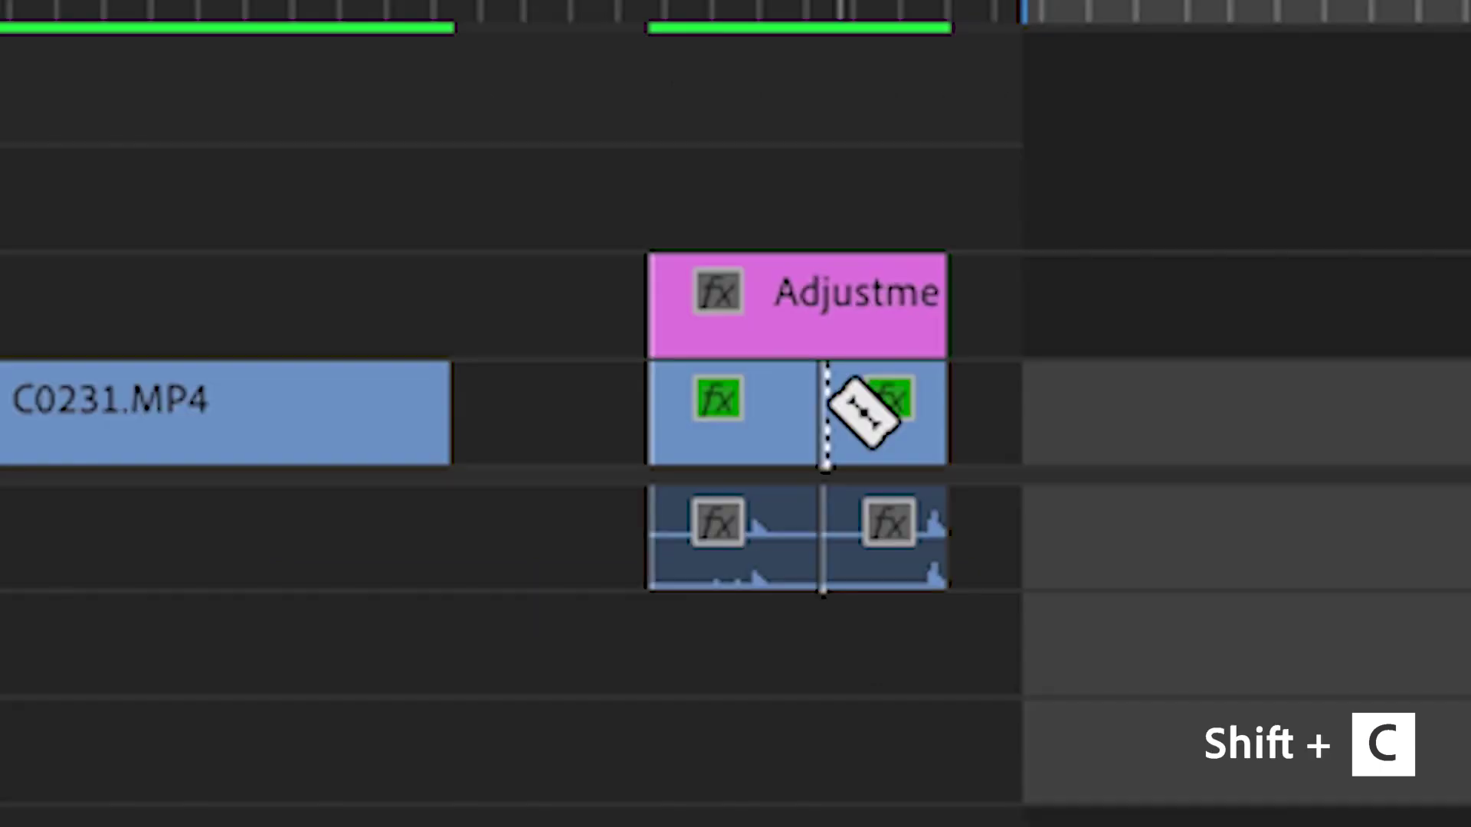
{"action": "left_click", "coordinate": [757, 417], "text": "shift"}
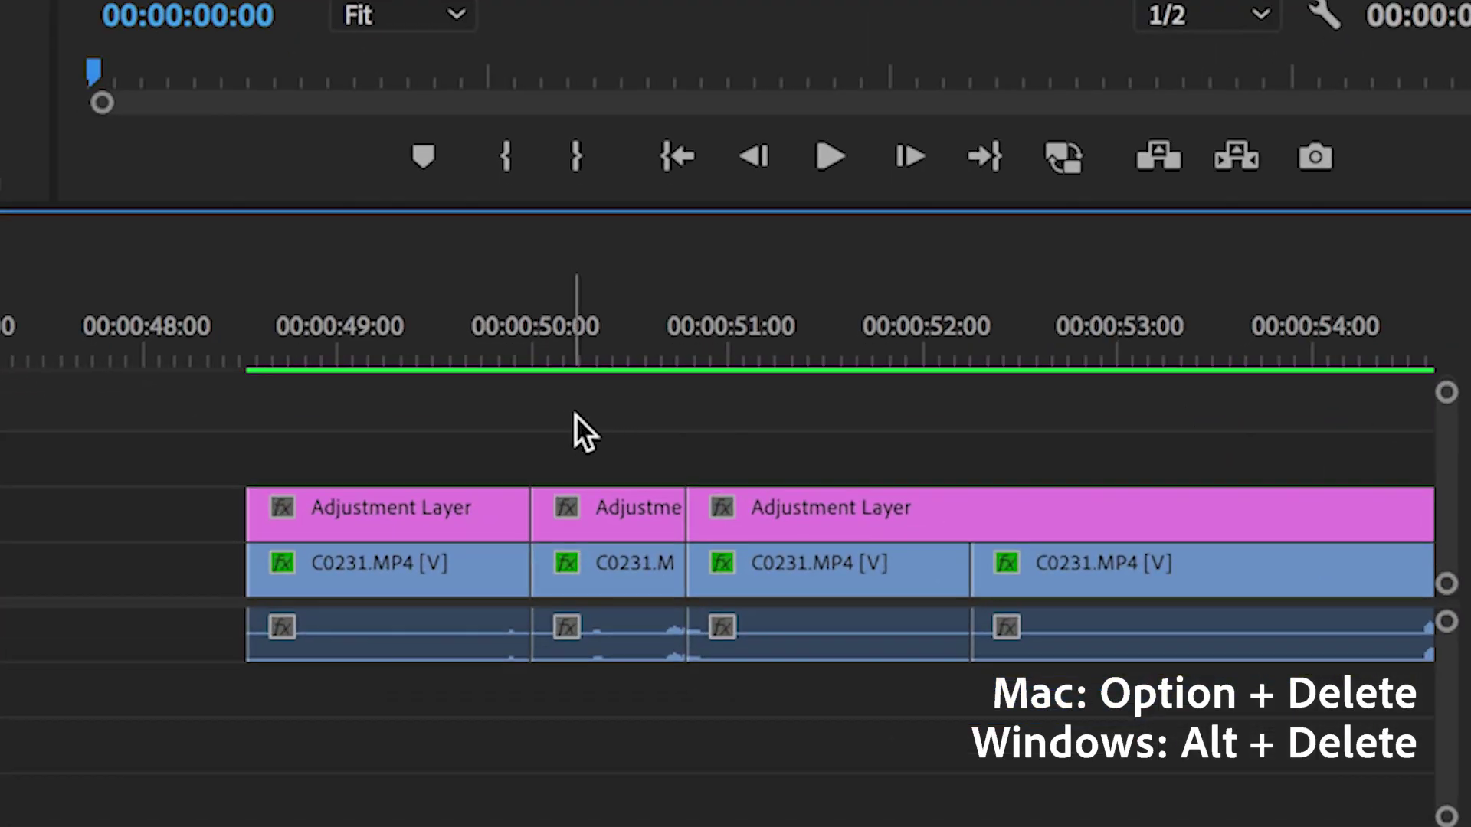
Ripple-delete the short middle C0231.MP4 and Adjustment Layer pieces near 00:00:50:00
{"action": "left_click_drag", "start_coordinate": [683, 602], "coordinate": [650, 641]}
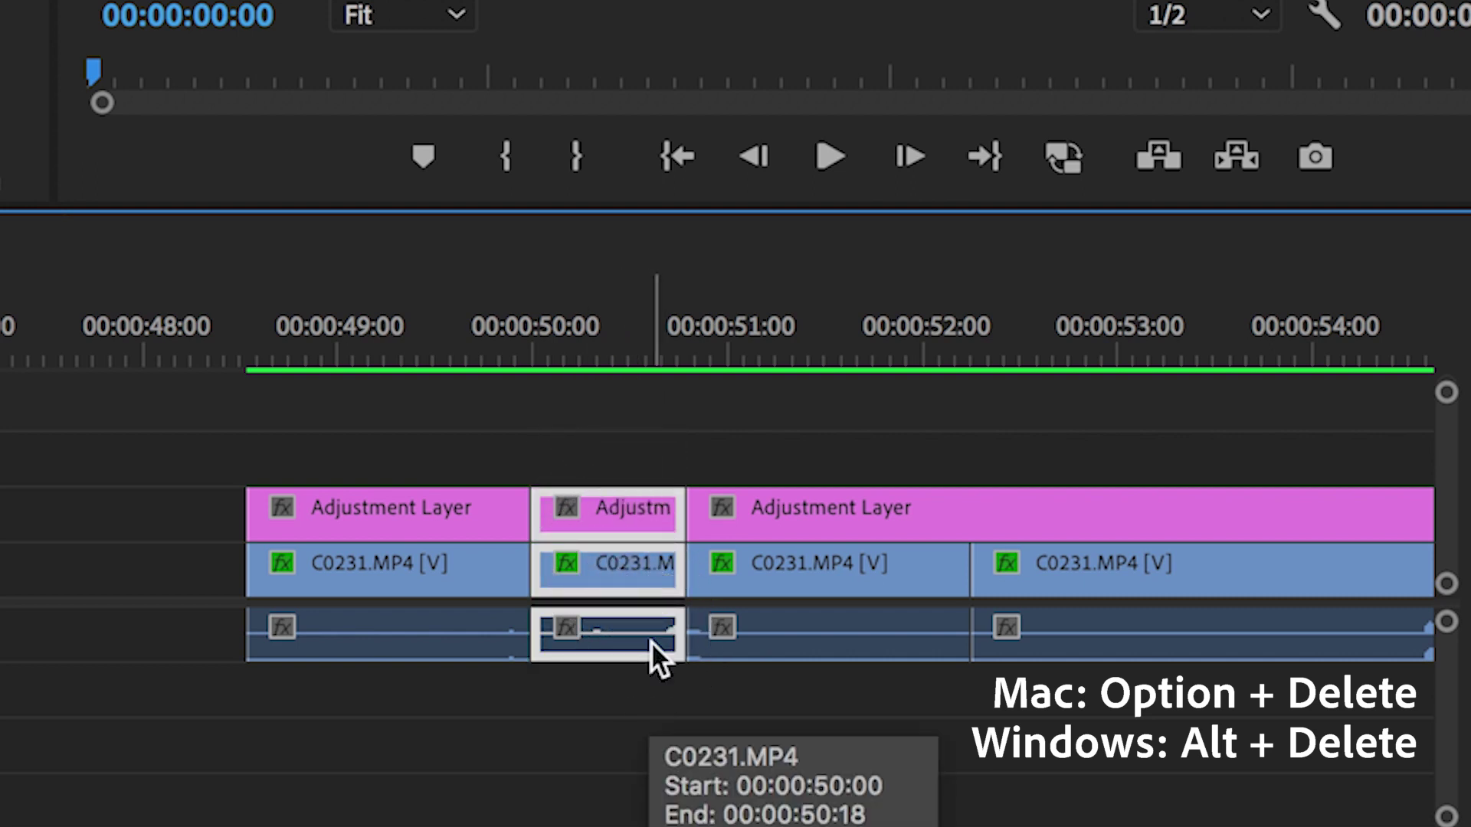
{"action": "key", "text": "alt+Delete"}
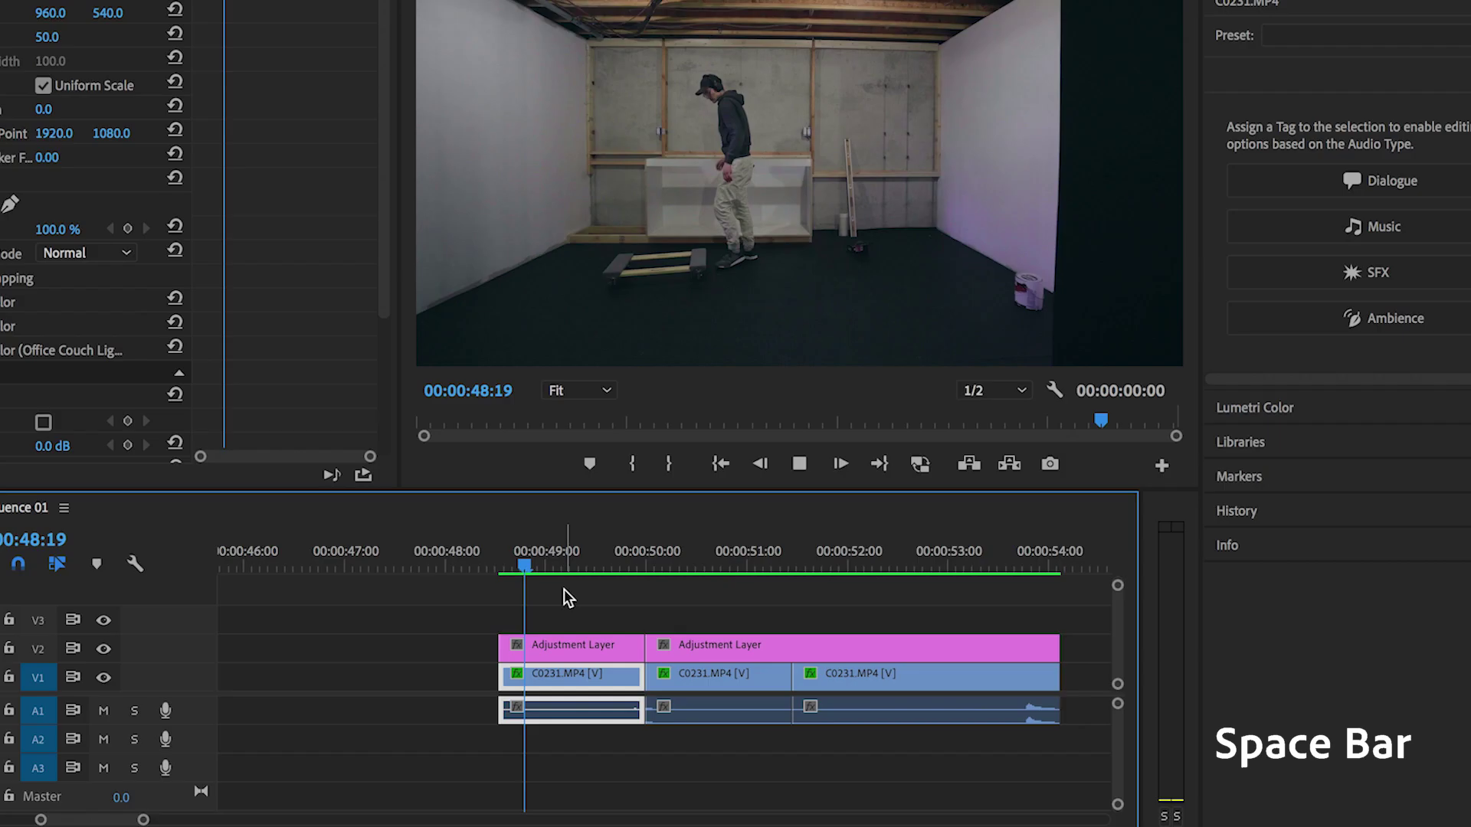
Play back the trimmed end section, then zoom the timeline in and back out
{"action": "key", "text": "space"}
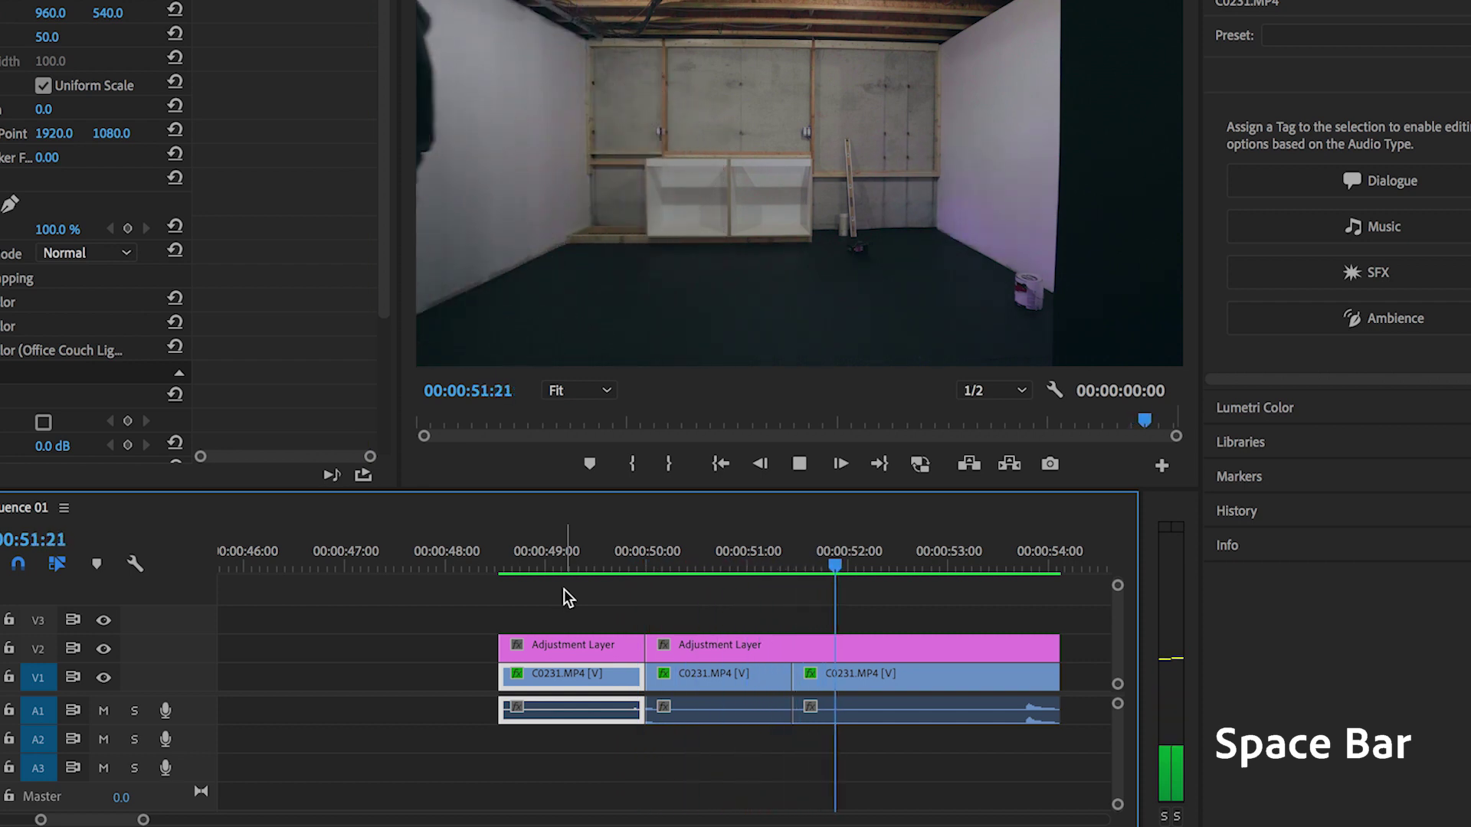
{"action": "key", "text": "space"}
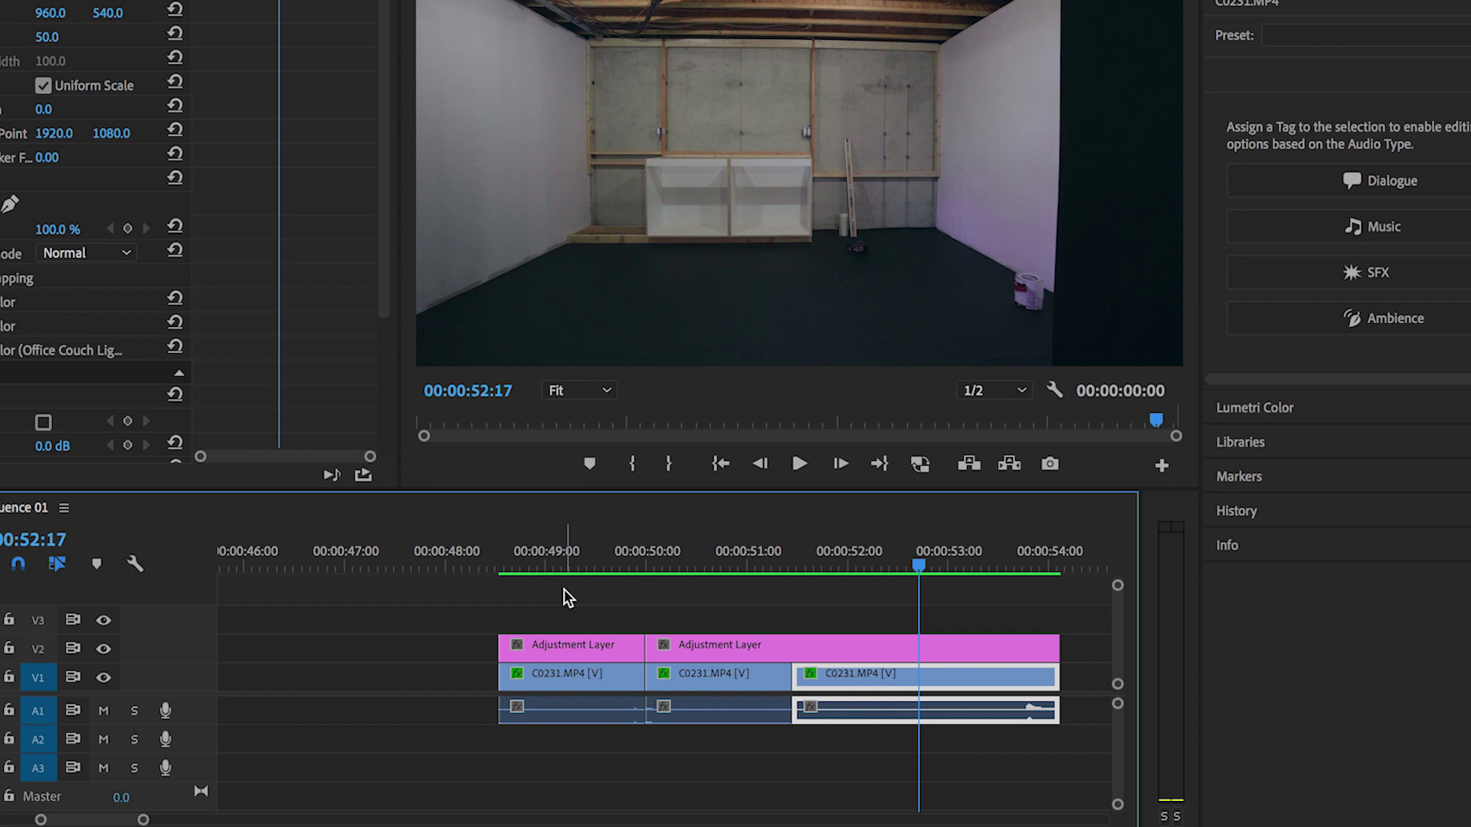
{"action": "key", "text": "equal"}
{"action": "key", "text": "equal"}
{"action": "key", "text": "equal"}
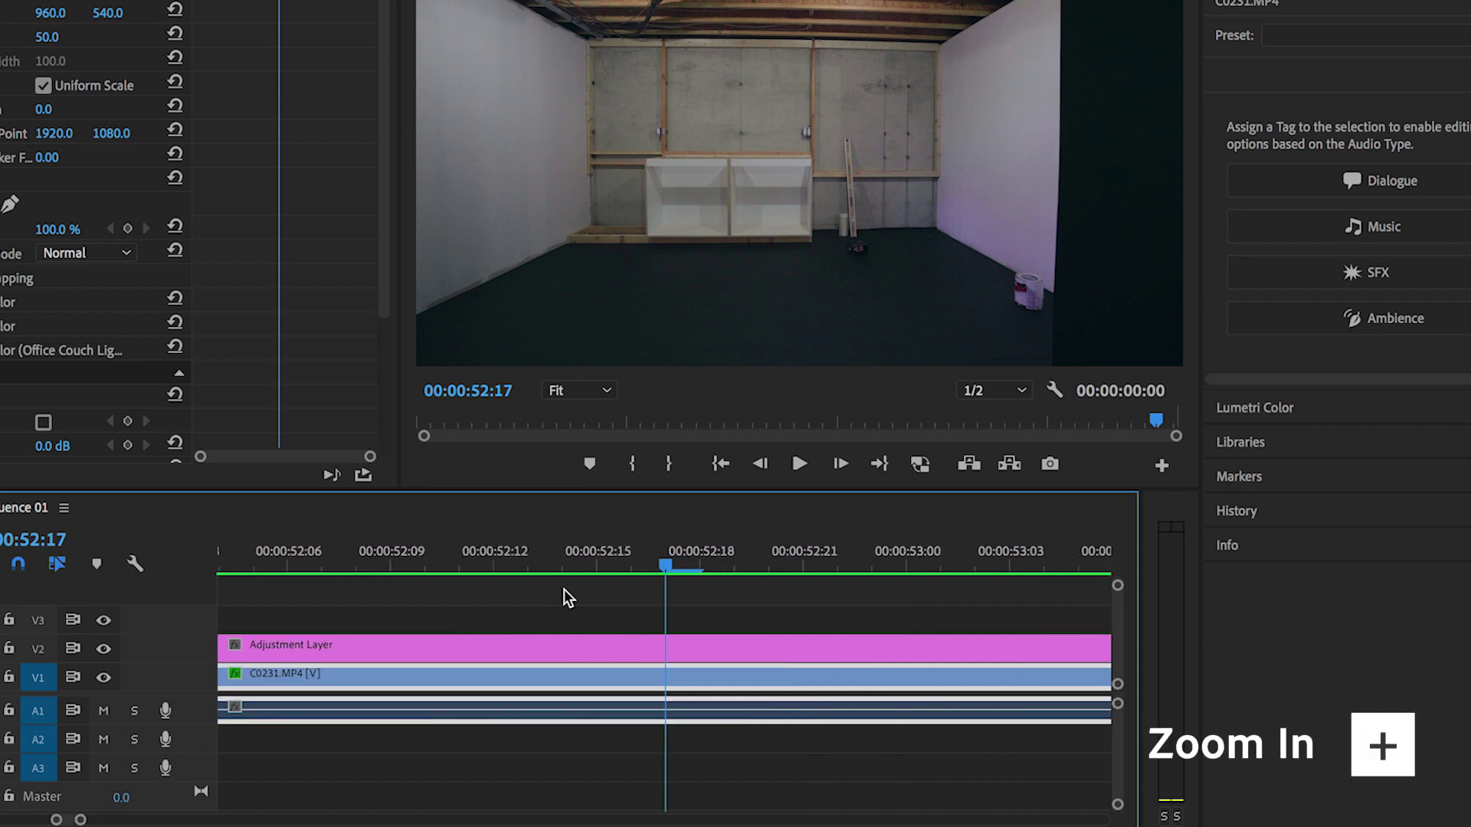
{"action": "key", "text": "minus"}
{"action": "key", "text": "minus"}
{"action": "key", "text": "minus"}
{"action": "key", "text": "minus"}
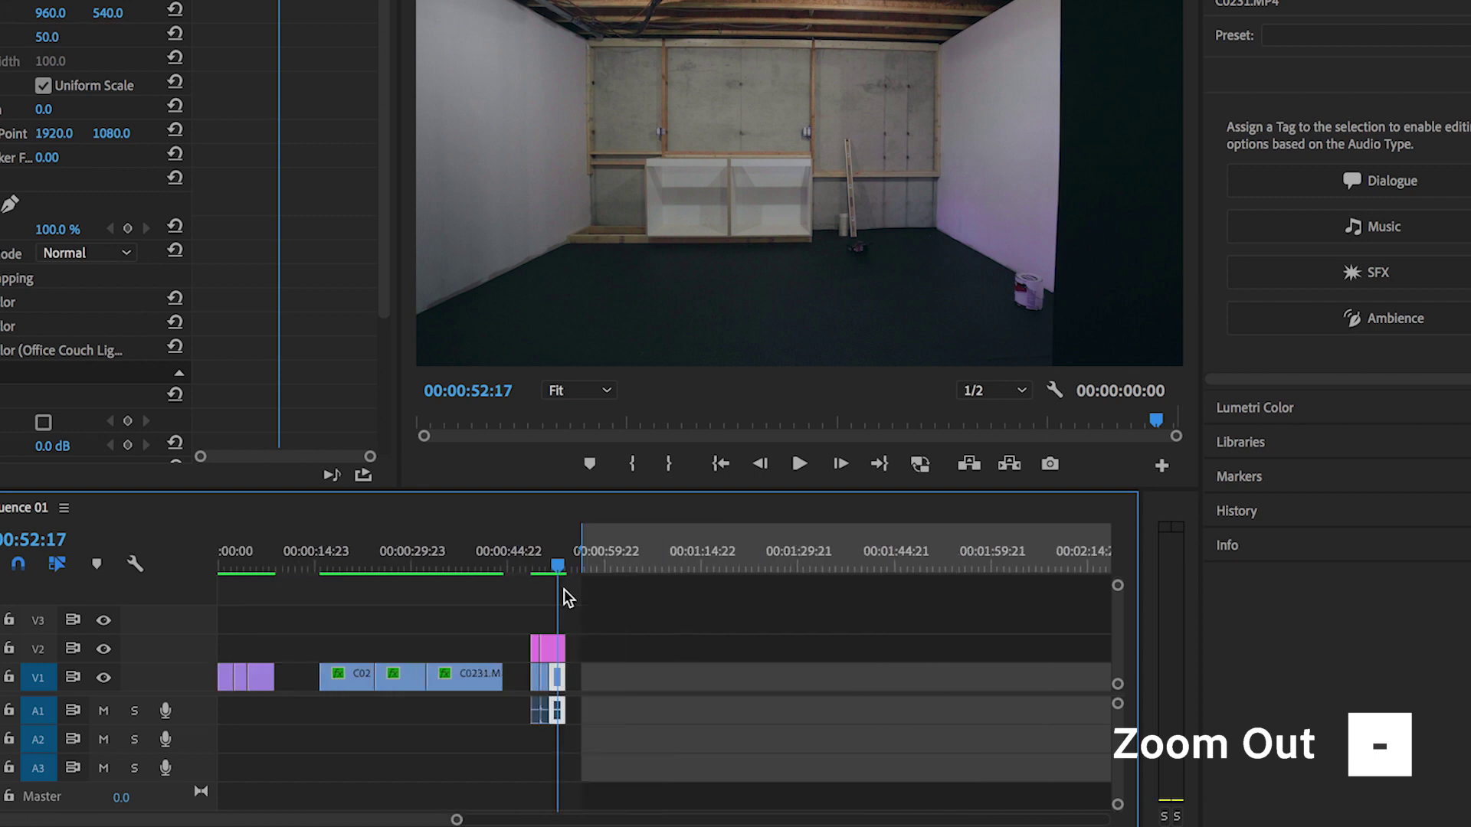
{"action": "key", "text": "minus"}
Enlarge the video tracks to show clip names, then shrink them back down
{"action": "key", "text": "ctrl+equal"}
{"action": "key", "text": "ctrl+equal"}
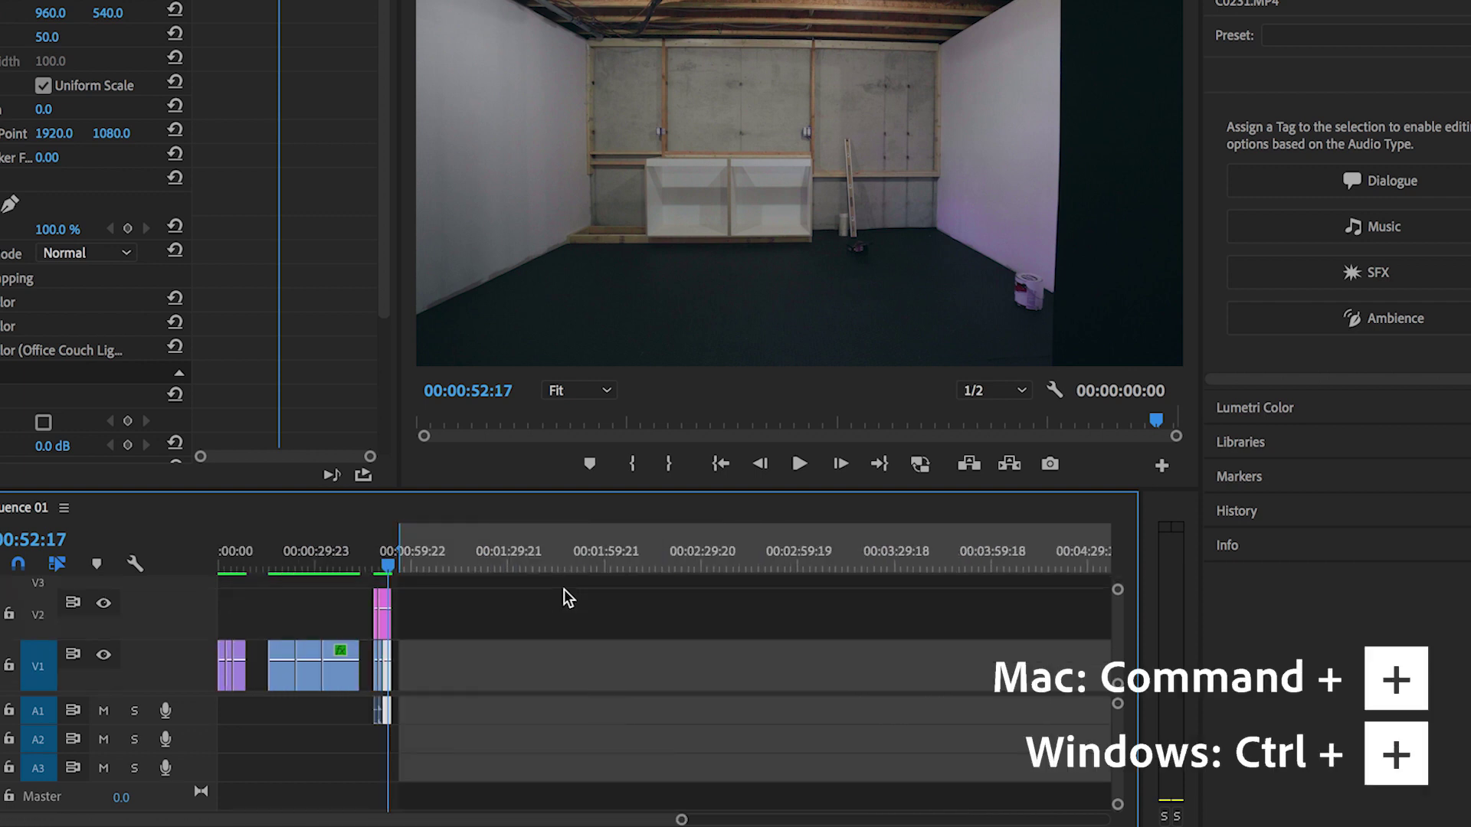
{"action": "key", "text": "ctrl+equal"}
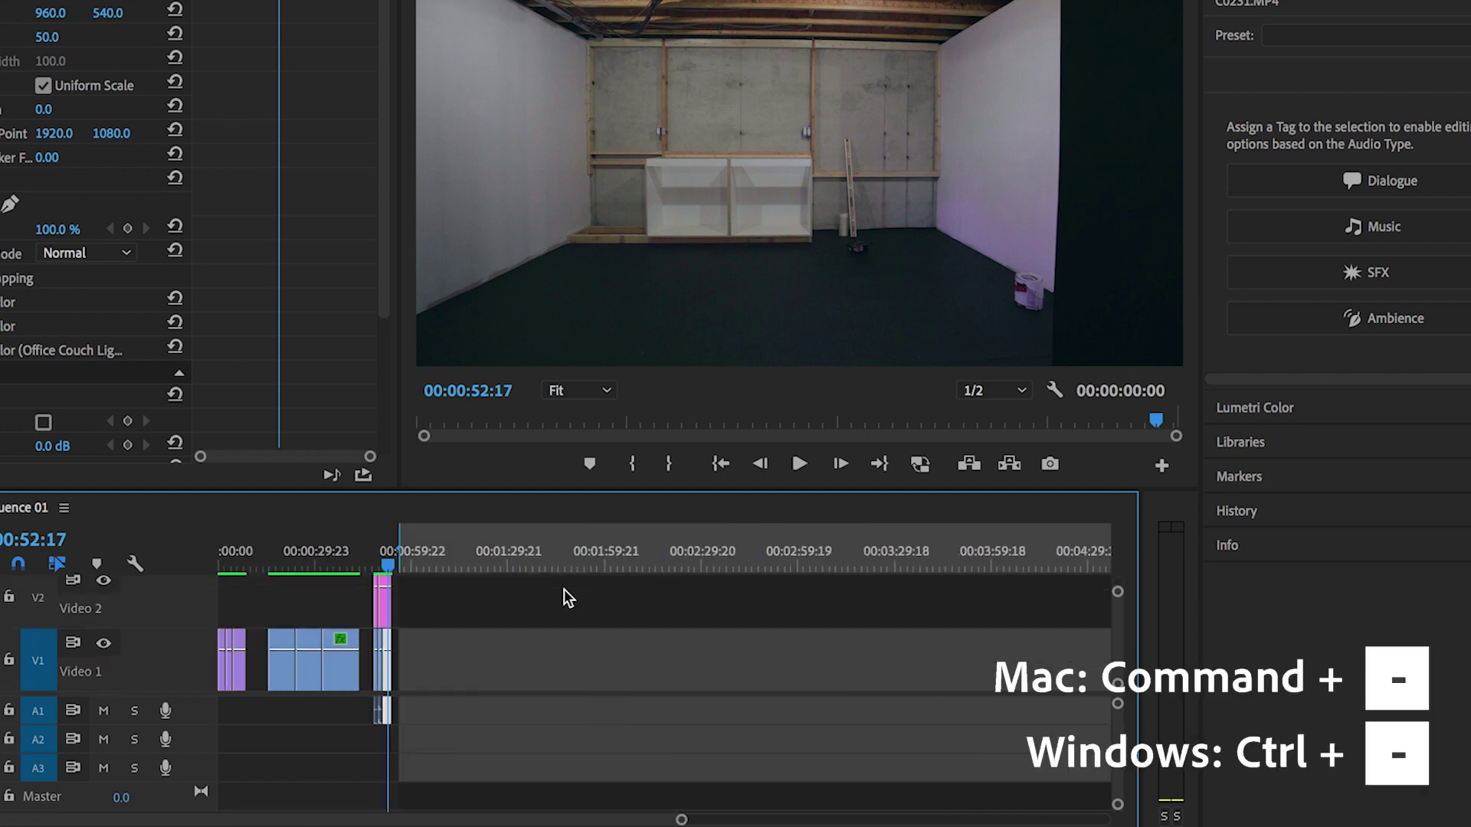
{"action": "key", "text": "ctrl+minus"}
{"action": "key", "text": "ctrl+minus"}
{"action": "key", "text": "ctrl+minus"}
{"action": "key", "text": "ctrl+minus"}
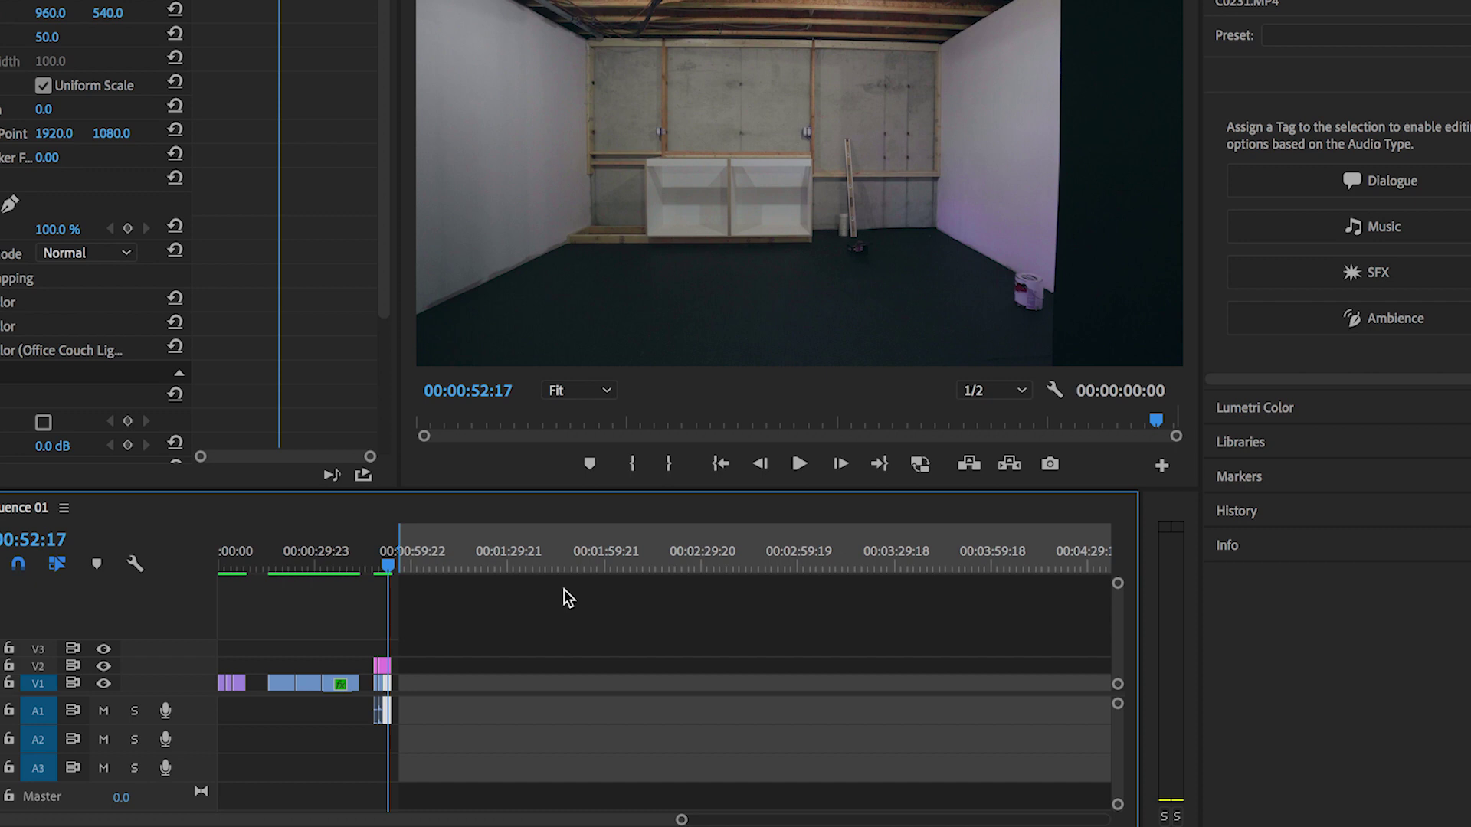
Save the edited Premiere Pro project with Ctrl+S
{"action": "key", "text": "ctrl+s"}
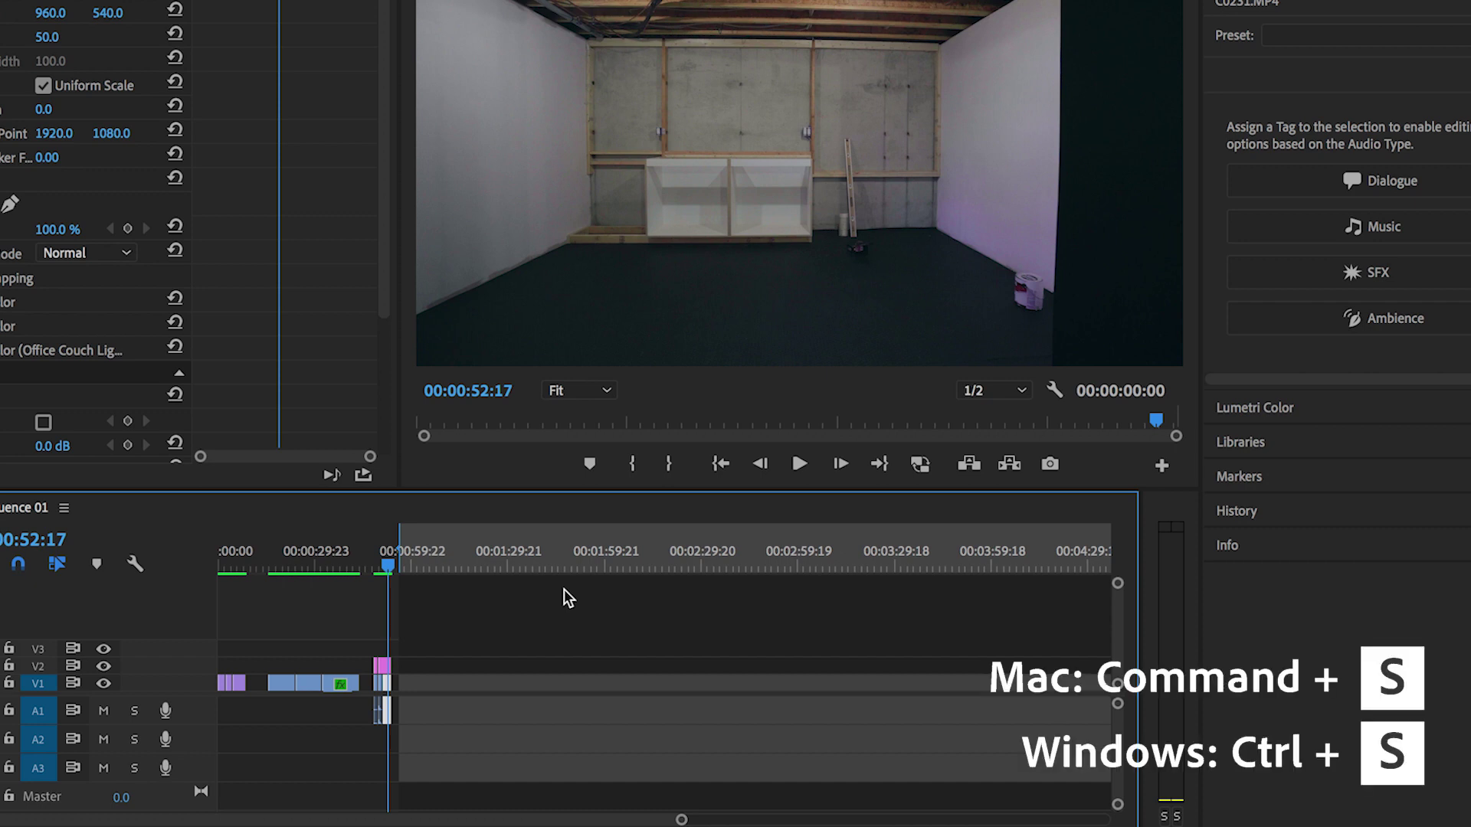
{"action": "key", "text": "ctrl+s"}
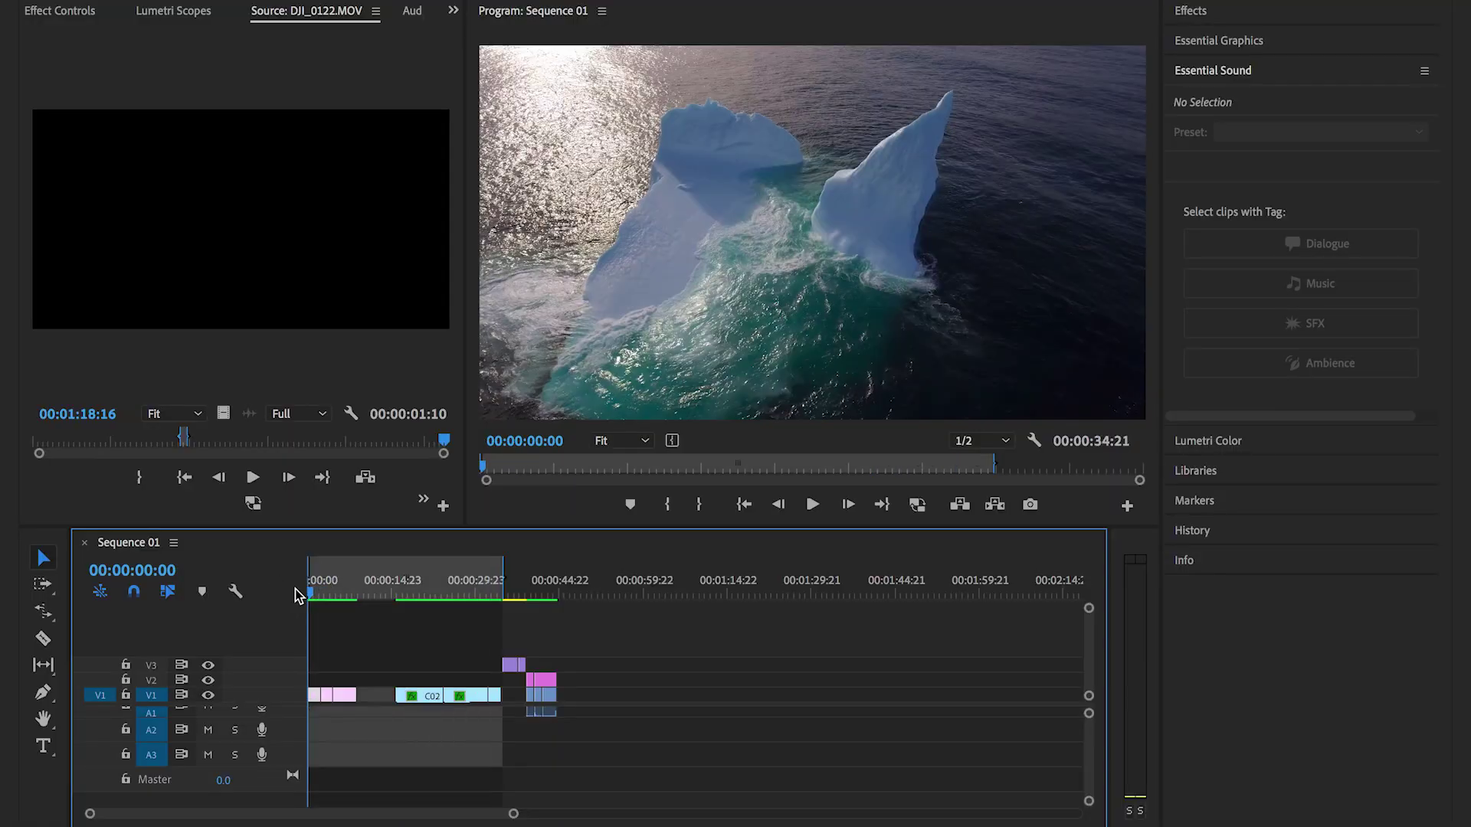
Place the playhead near 00:00:44:16 and mark an In/Out range of DJI_0122.MOV iceberg footage
{"action": "left_click", "coordinate": [557, 590]}
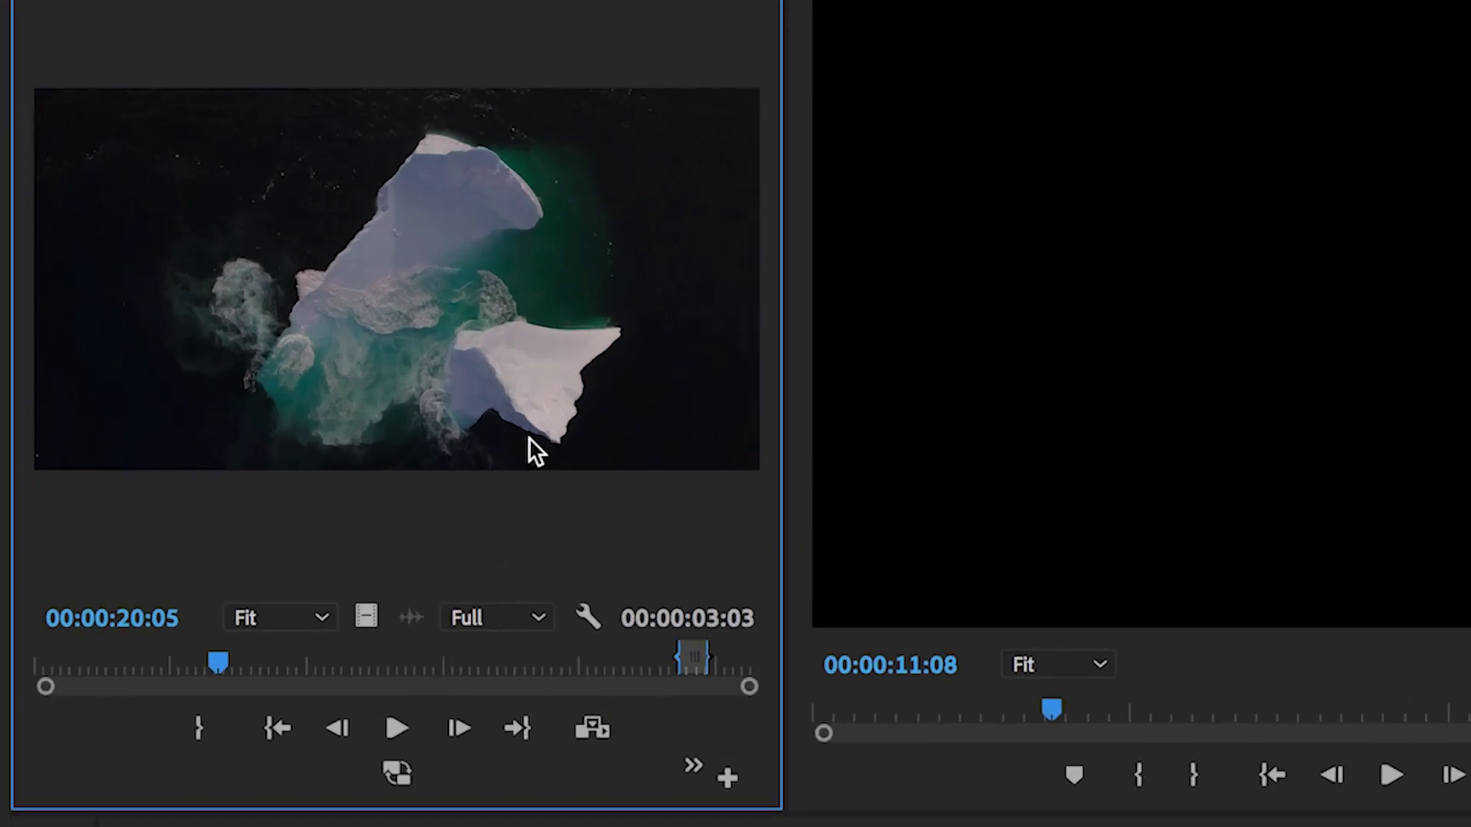
{"action": "key", "text": "space"}
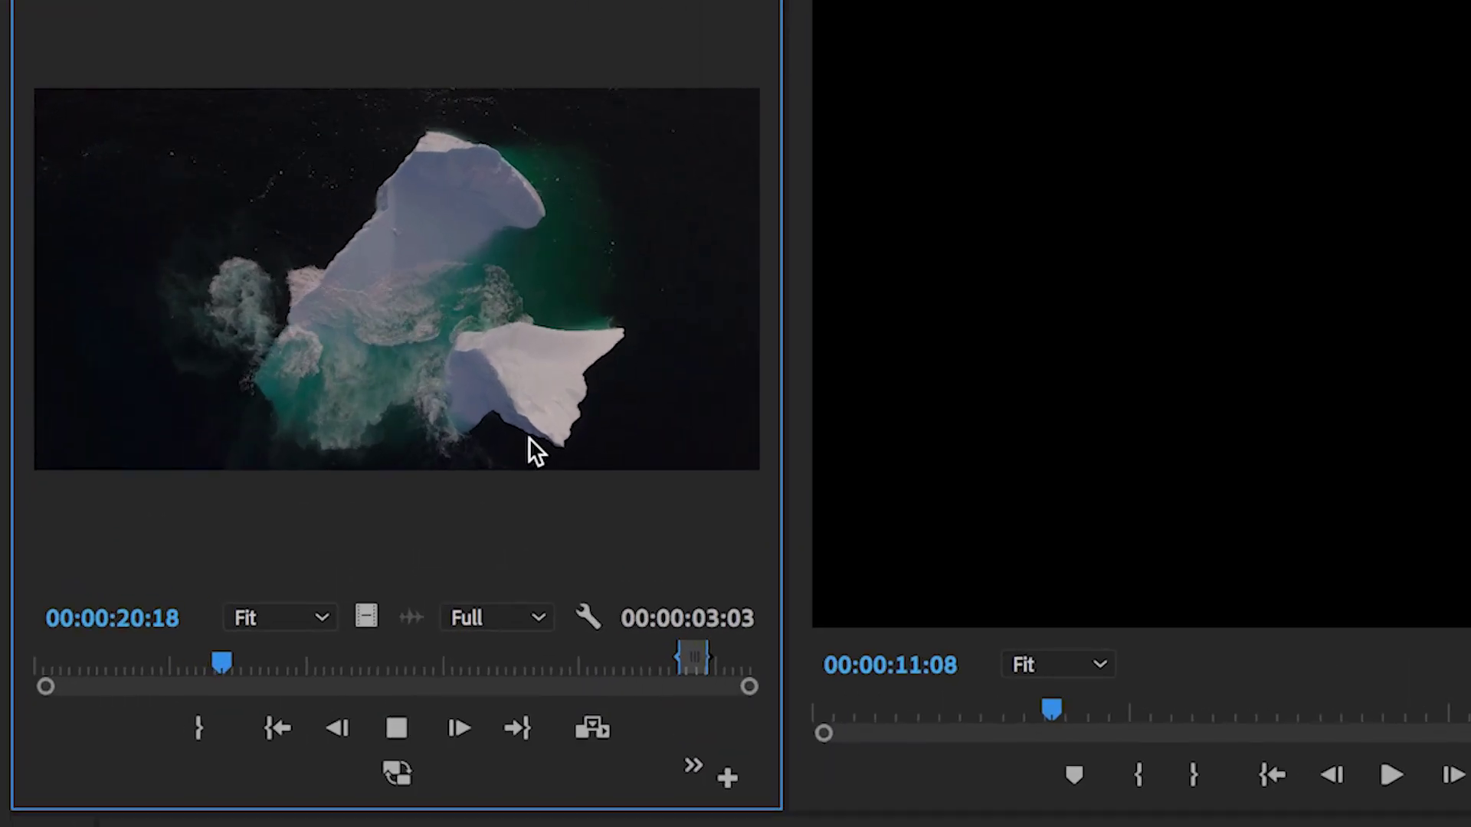
{"action": "key", "text": "i"}
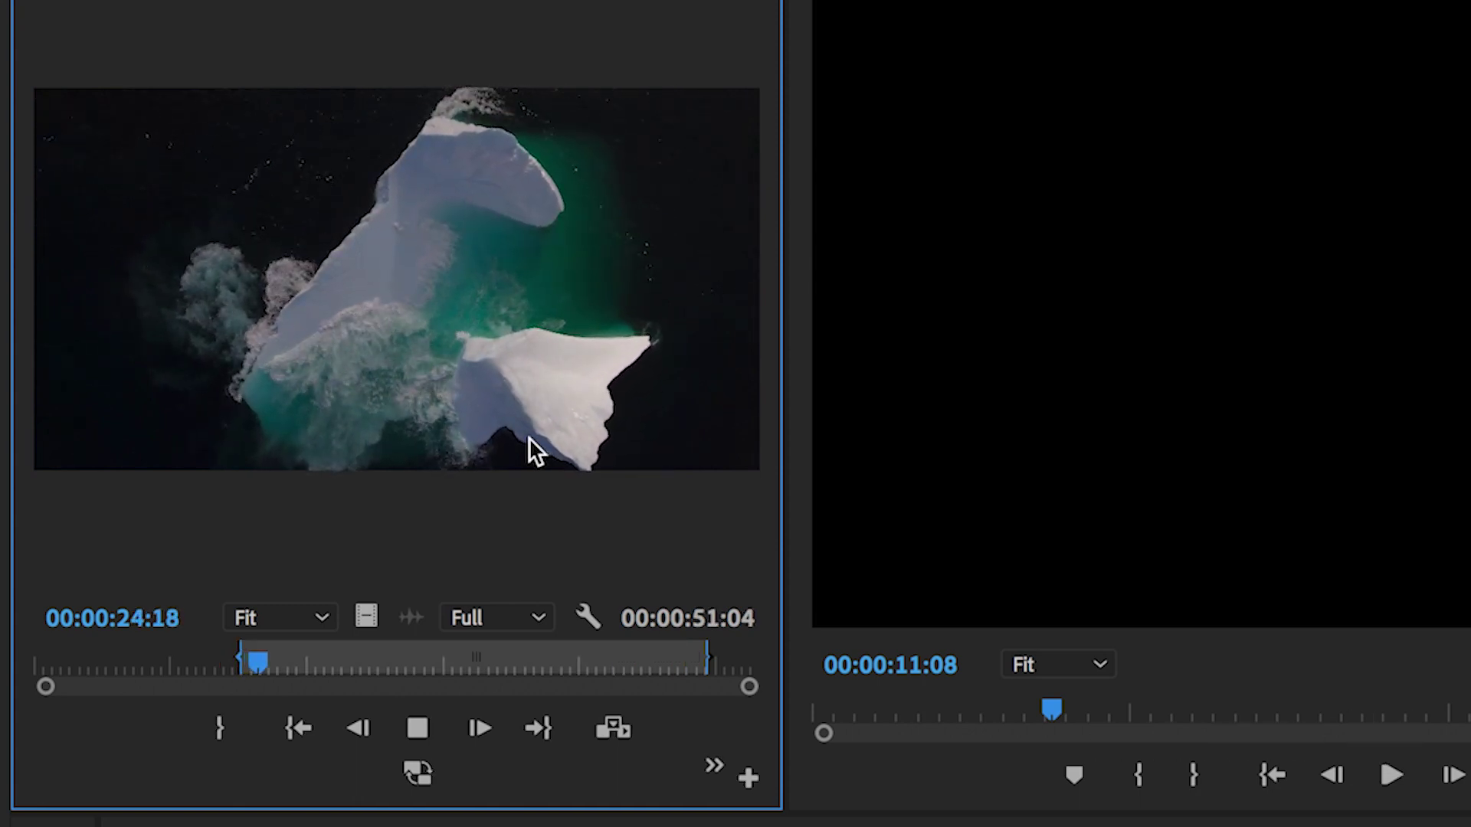
{"action": "key", "text": "o"}
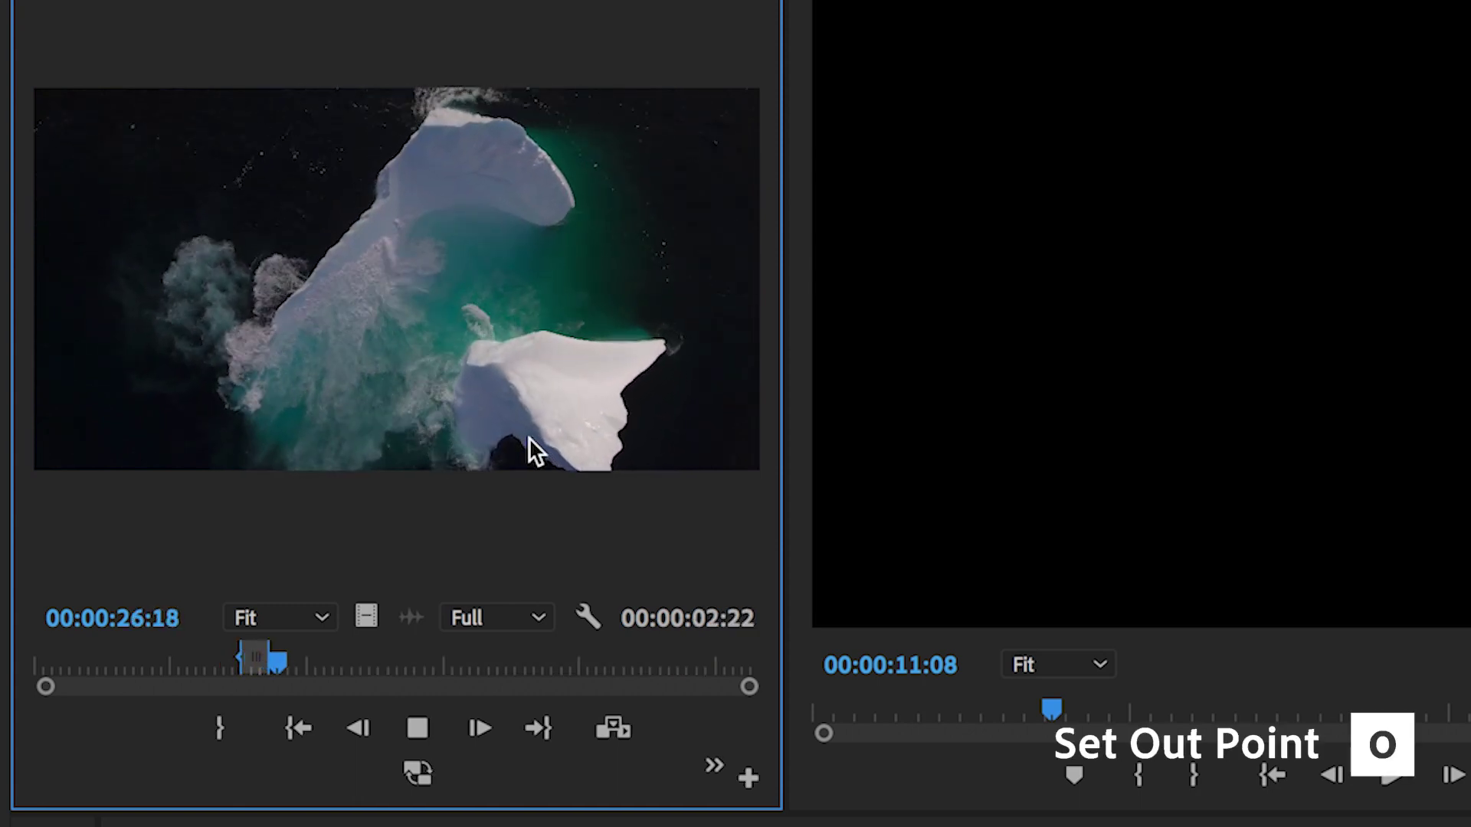
{"action": "key", "text": "space"}
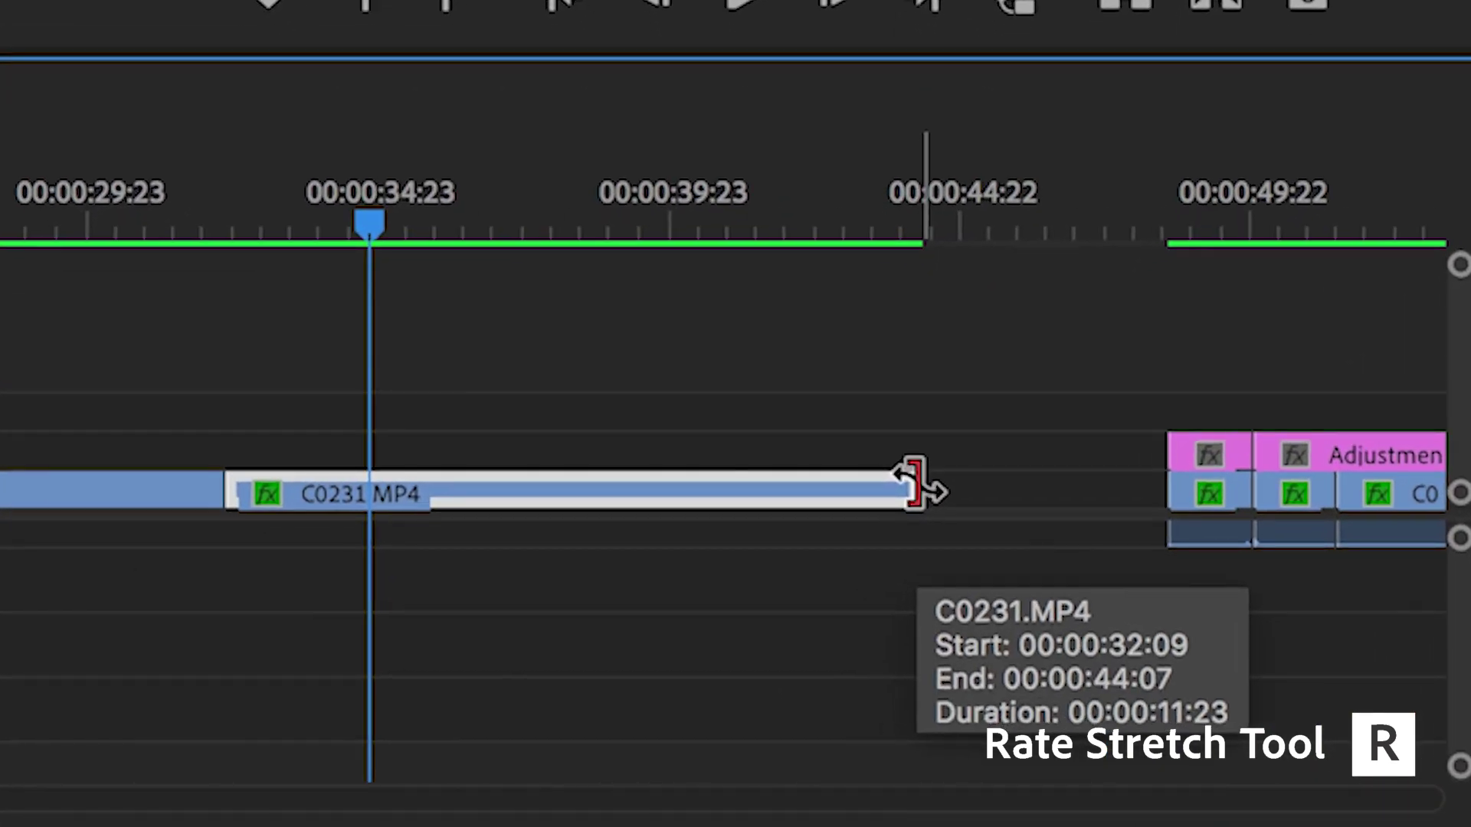
Rate-stretch C0231.MP4 into a fast time-lapse ending at the playhead near 00:00:34:21
{"action": "left_click_drag", "start_coordinate": [916, 484], "coordinate": [666, 521]}
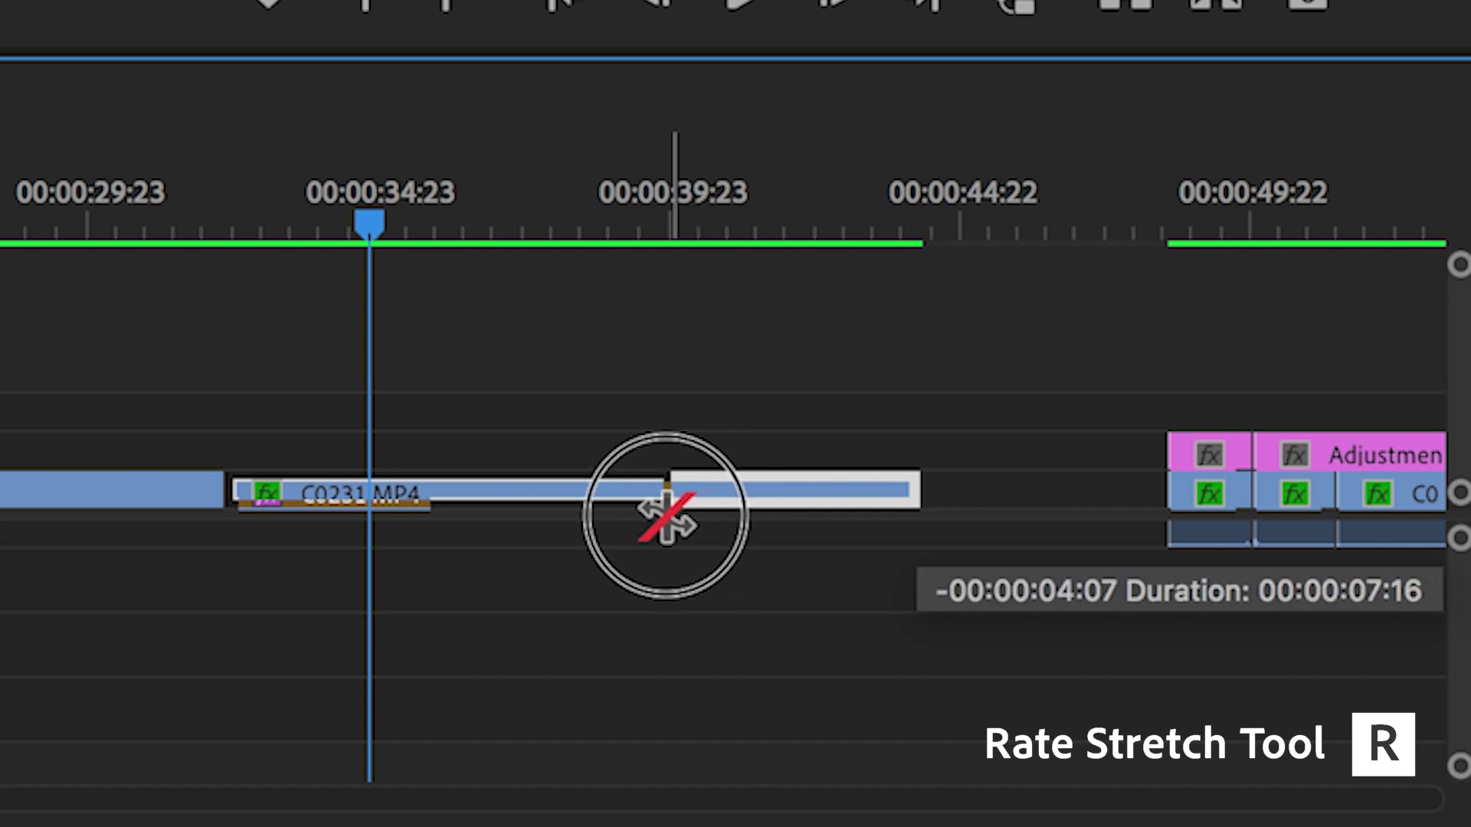
{"action": "left_click_drag", "start_coordinate": [667, 521], "coordinate": [652, 521]}
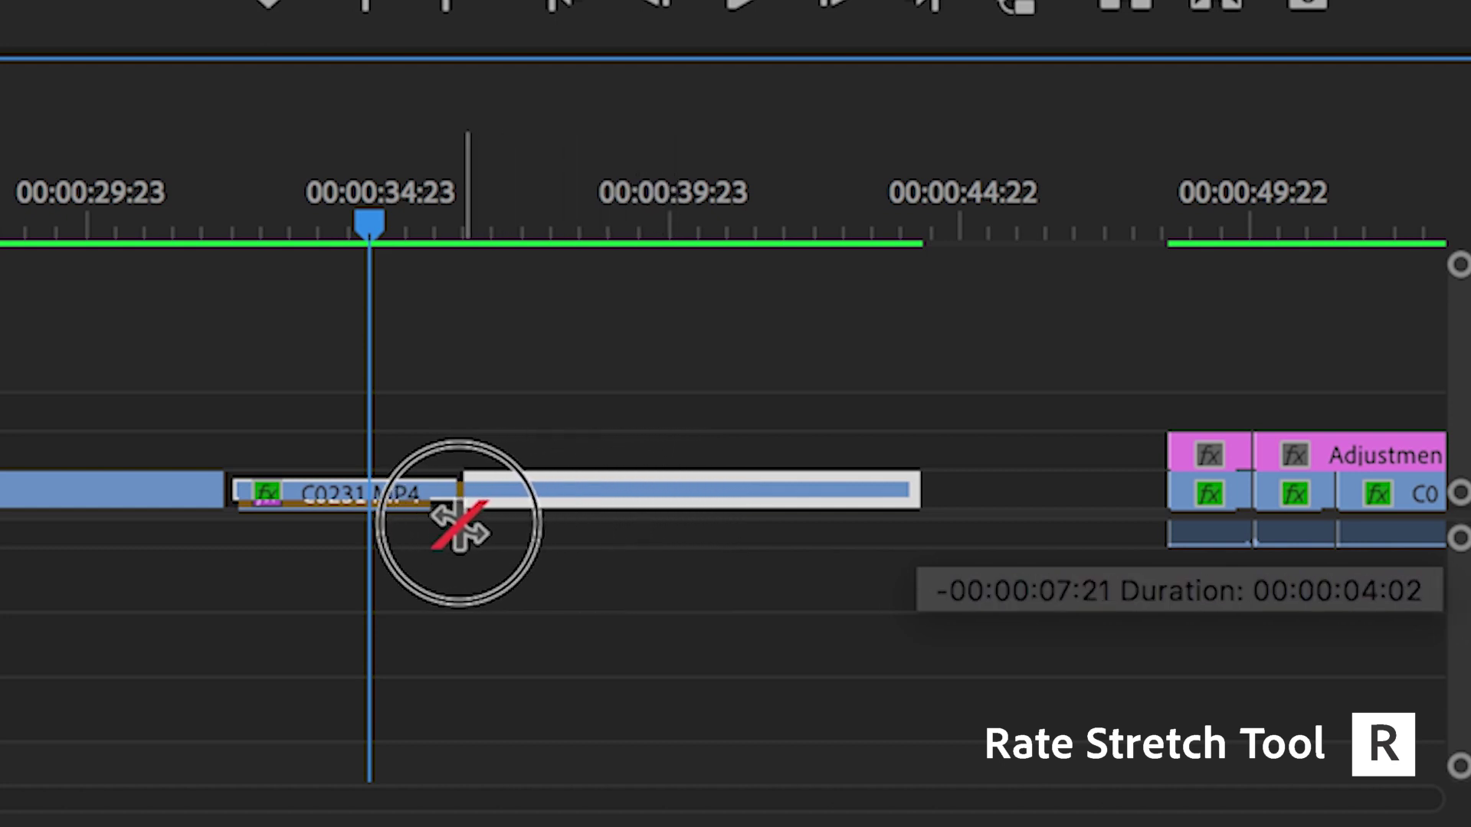
{"action": "left_click_drag", "start_coordinate": [440, 528], "coordinate": [367, 526]}
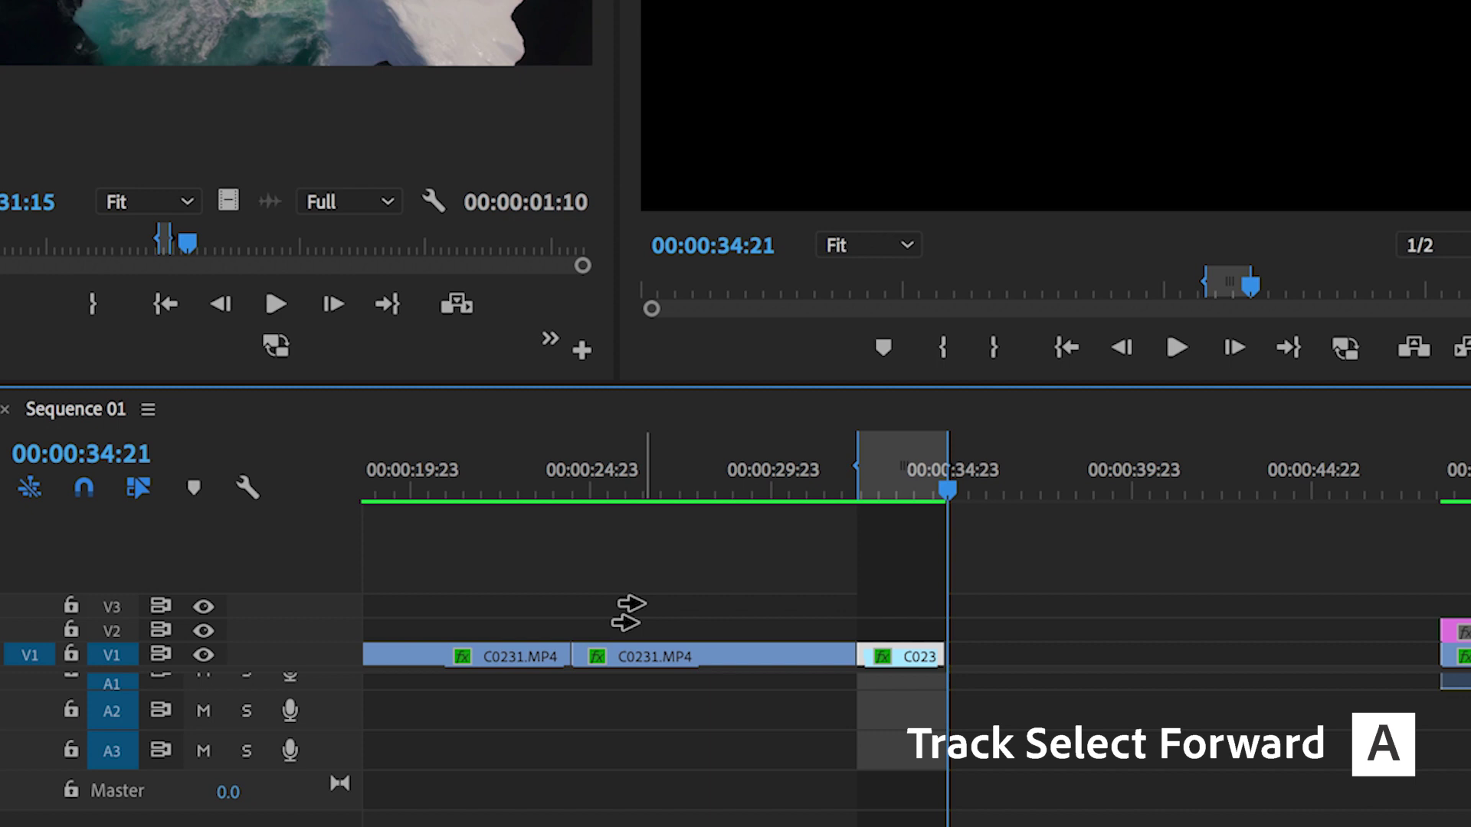
Shift the clips from the adjustment layers onward left and move the DJI_0122.MOV clips to V3 at 00:00:34:21
{"action": "scroll", "coordinate": [1428, 641], "scroll_direction": "right", "scroll_amount": 3}
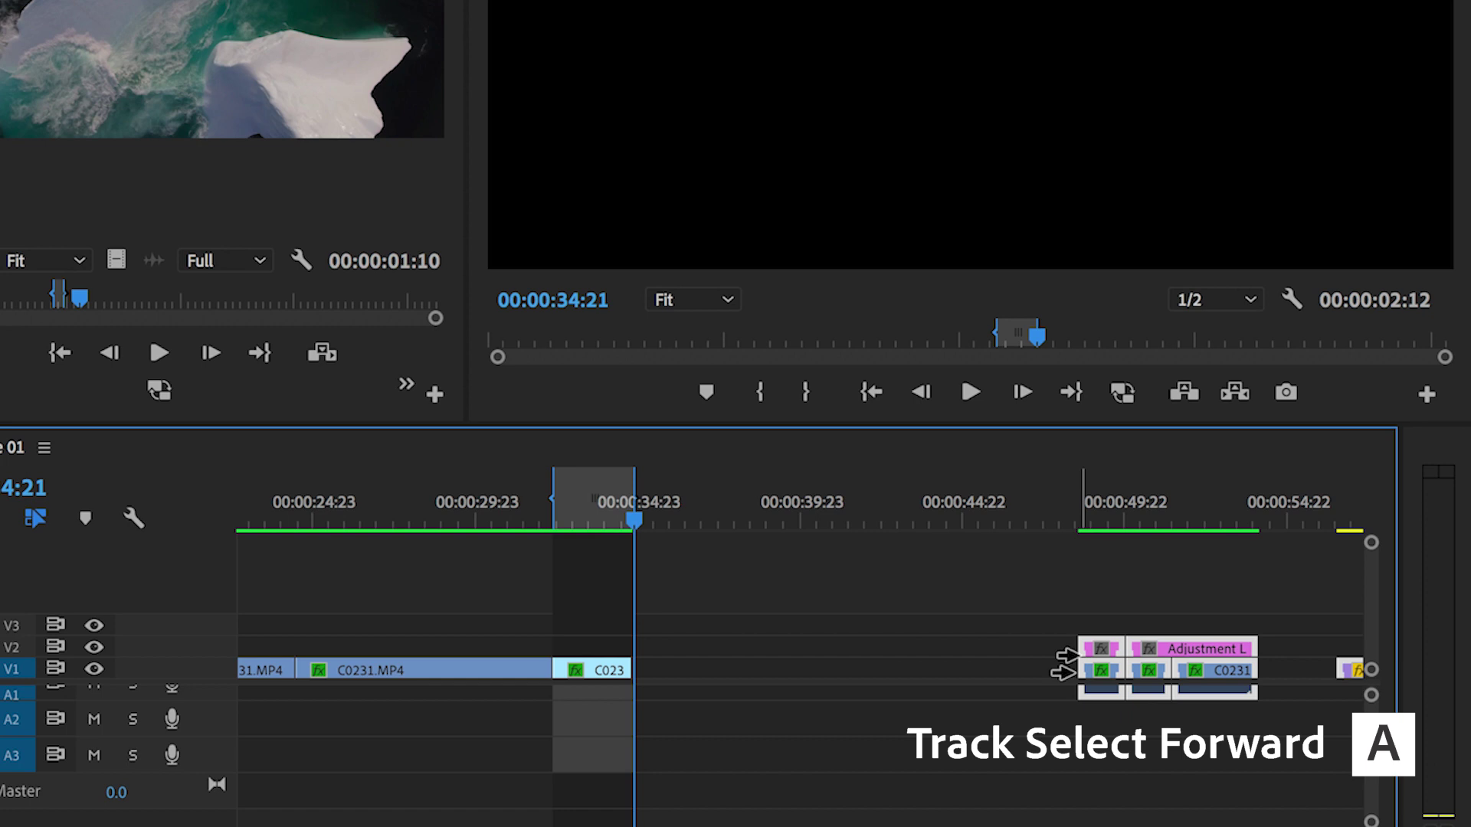
{"action": "left_click_drag", "start_coordinate": [1061, 663], "coordinate": [782, 688]}
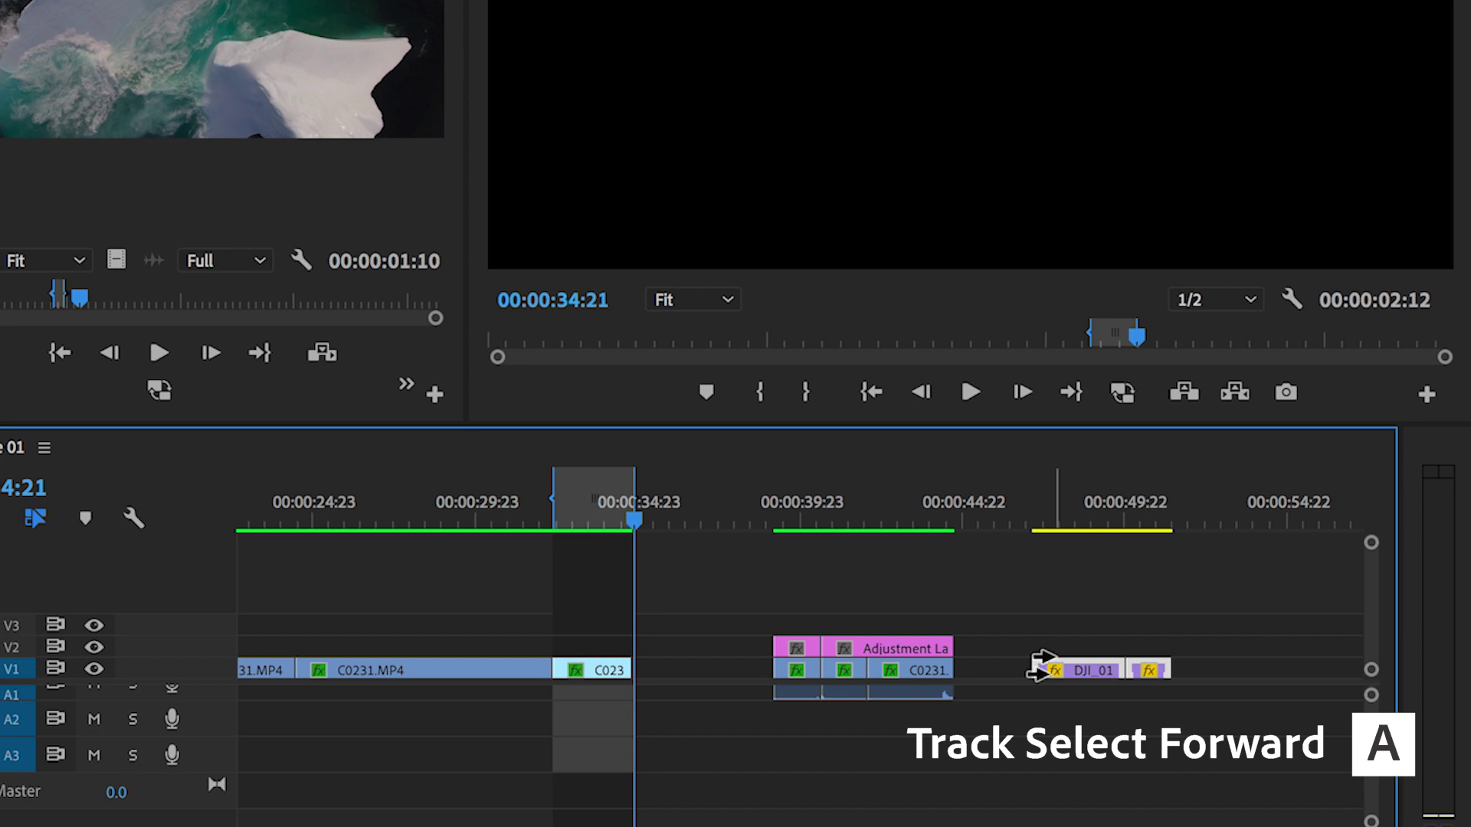
{"action": "left_click_drag", "start_coordinate": [1073, 635], "coordinate": [674, 635]}
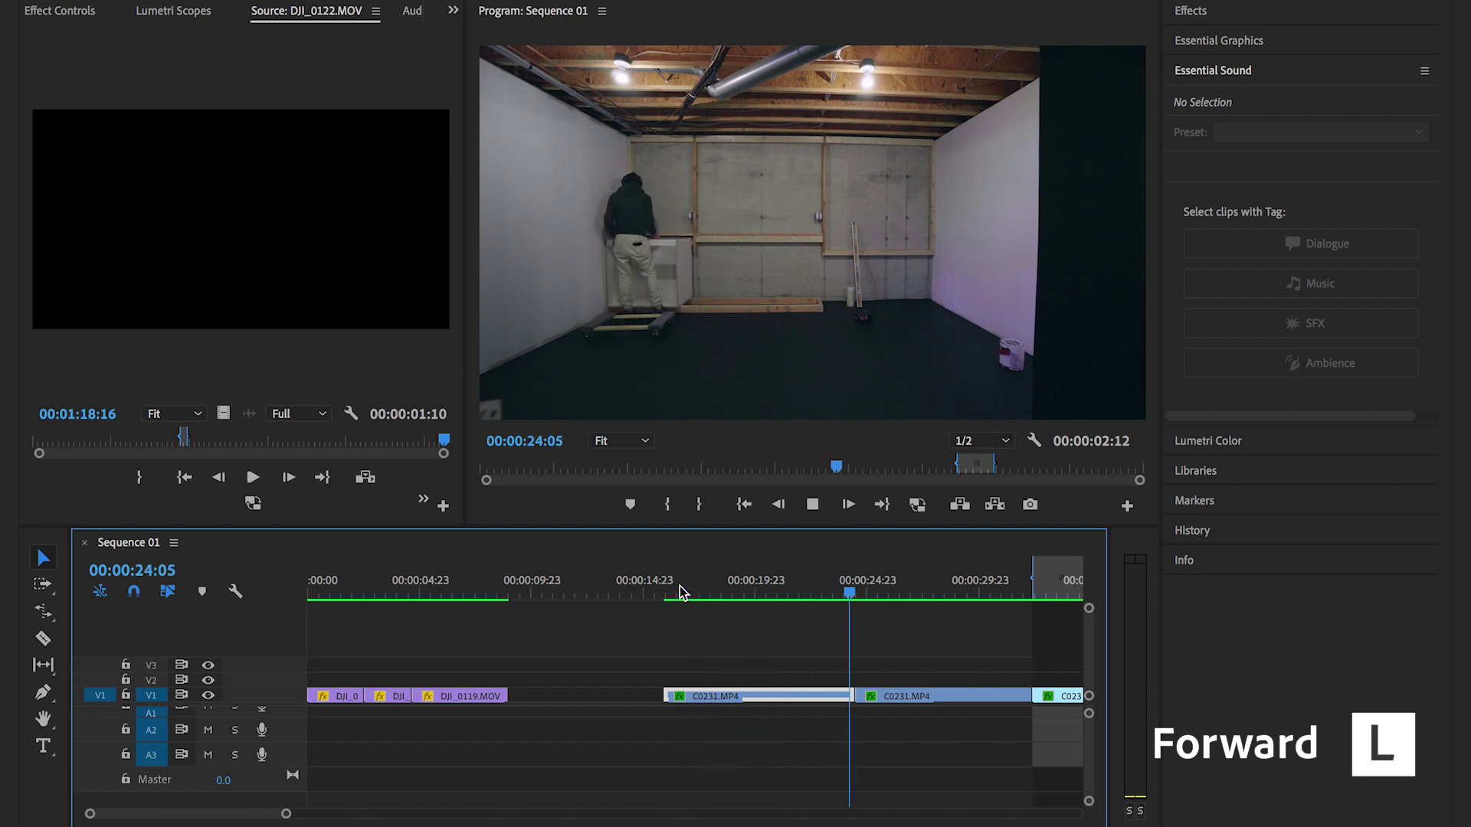
Pause Sequence 01 at 00:00:30:11, then rewind it at increasing reverse speed
{"action": "key", "text": "k"}
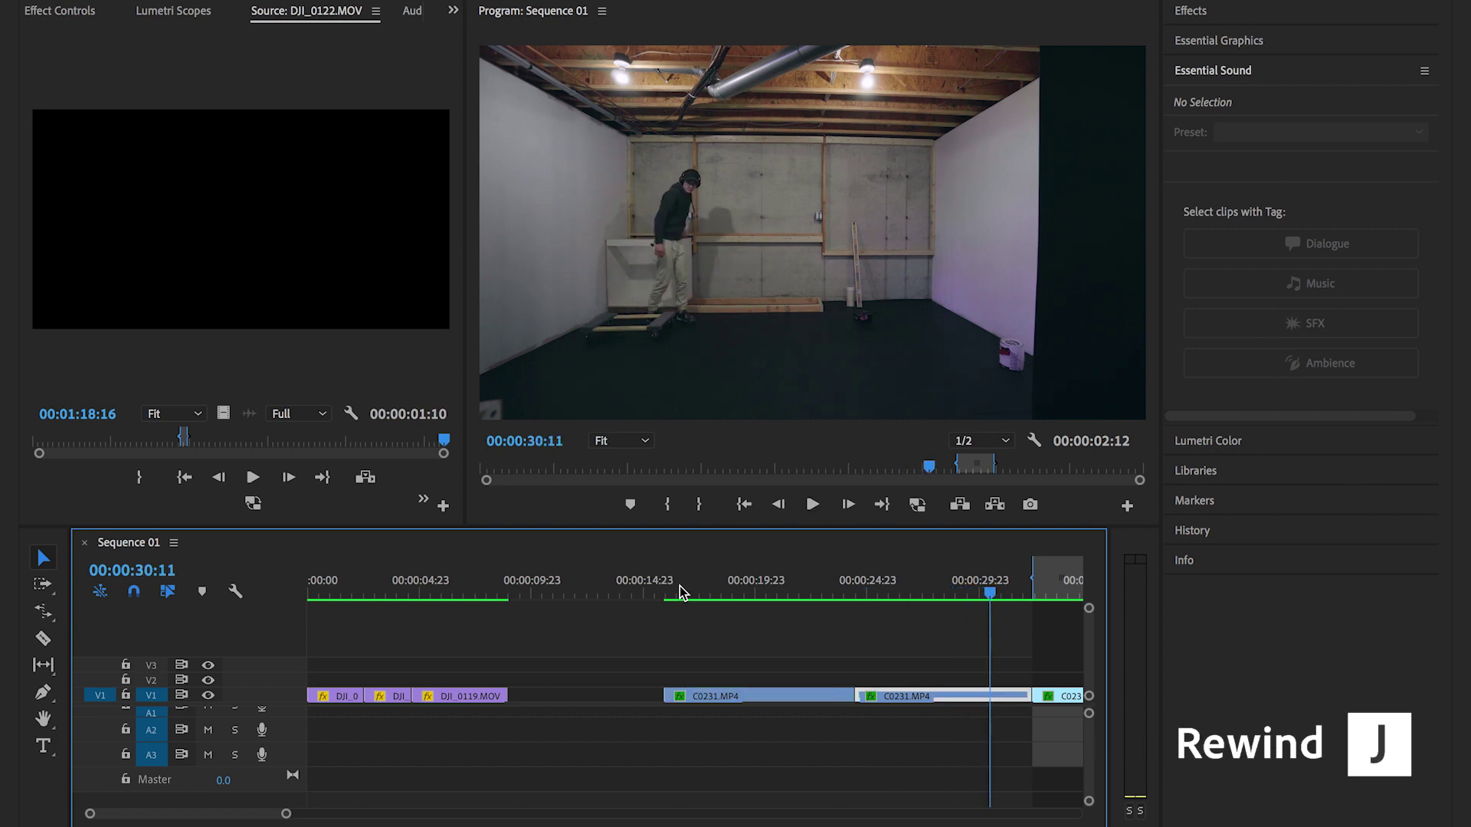
{"action": "key", "text": "j"}
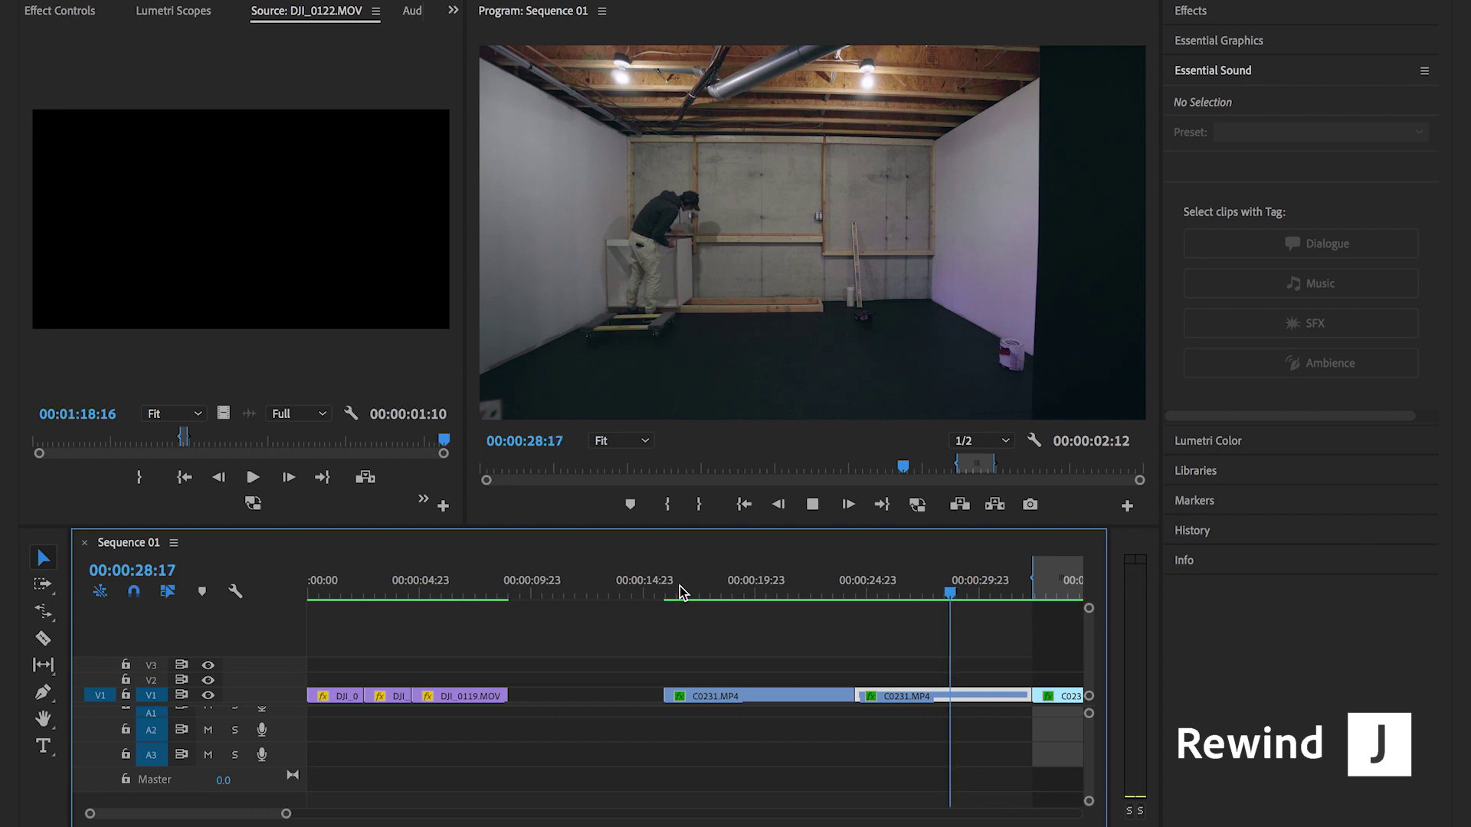
{"action": "key", "text": "j"}
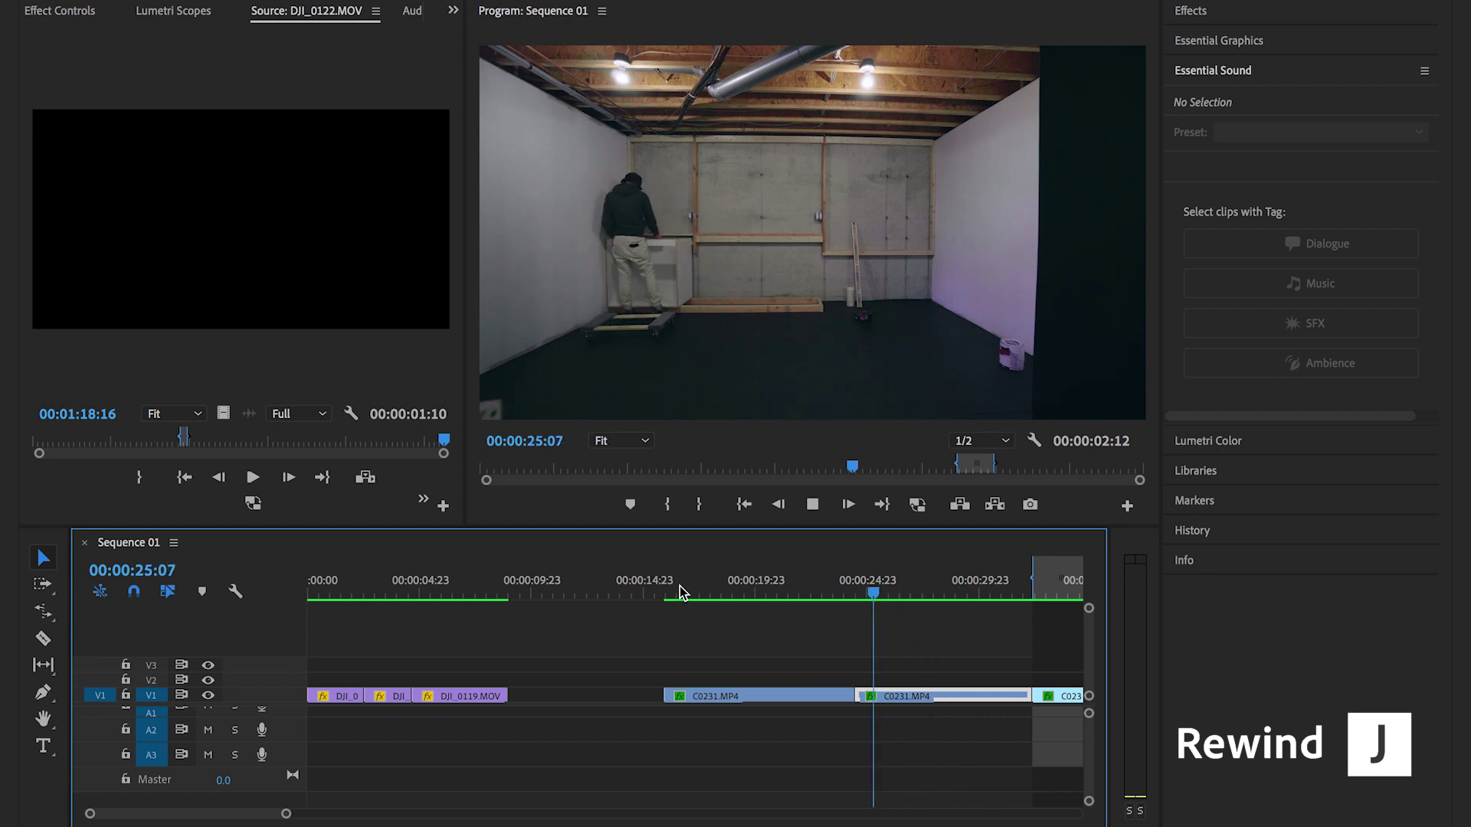